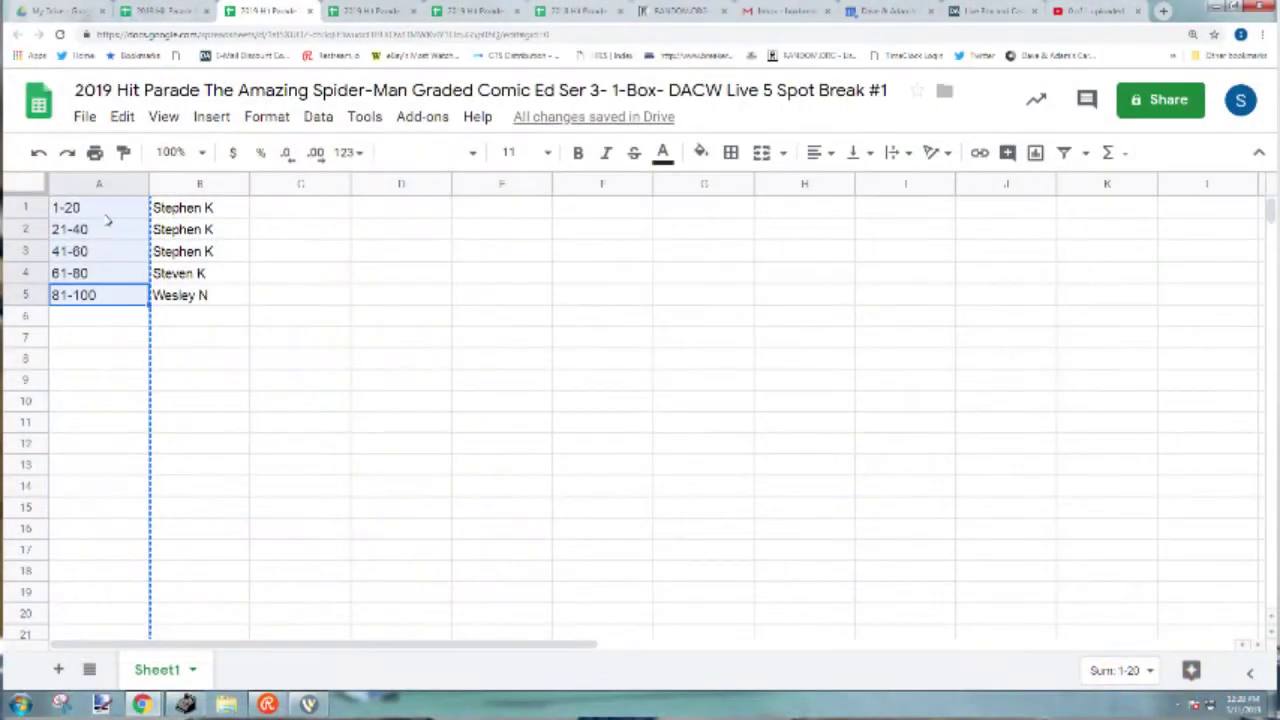
Roll two dice twice on RANDOM.ORG's Dice Roller to set the shuffle count.
click(678, 11)
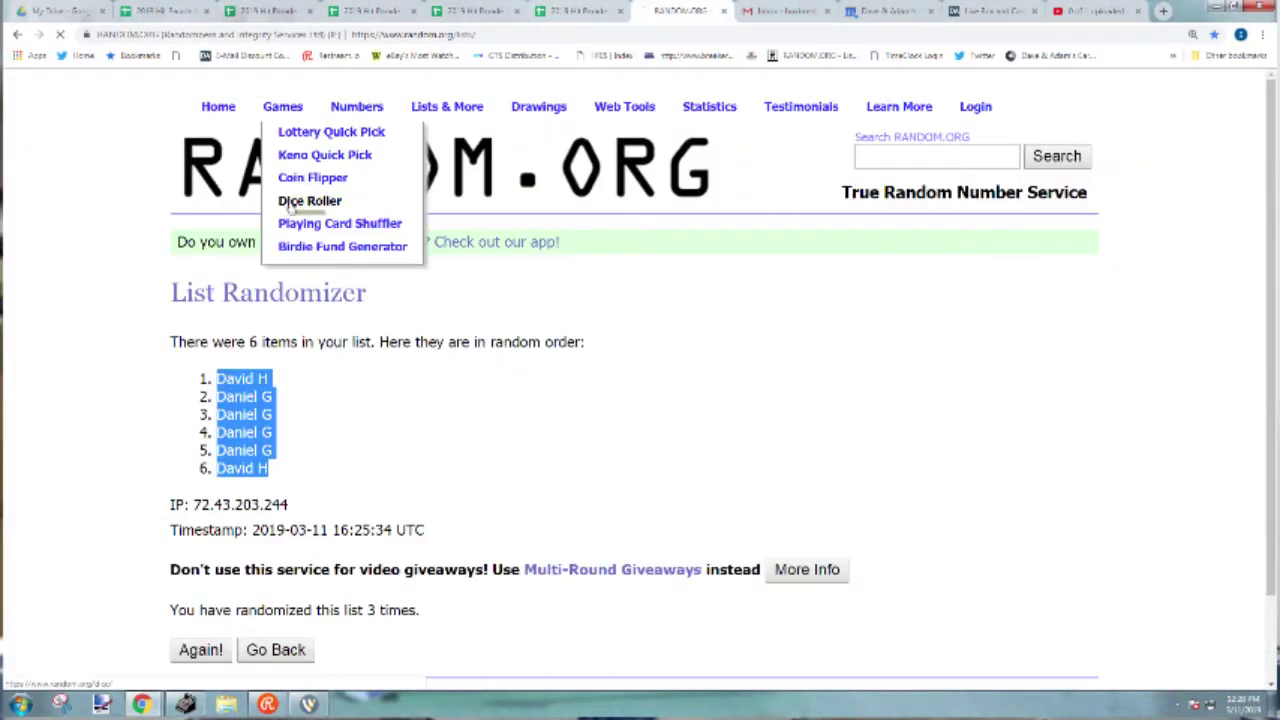
click(225, 447)
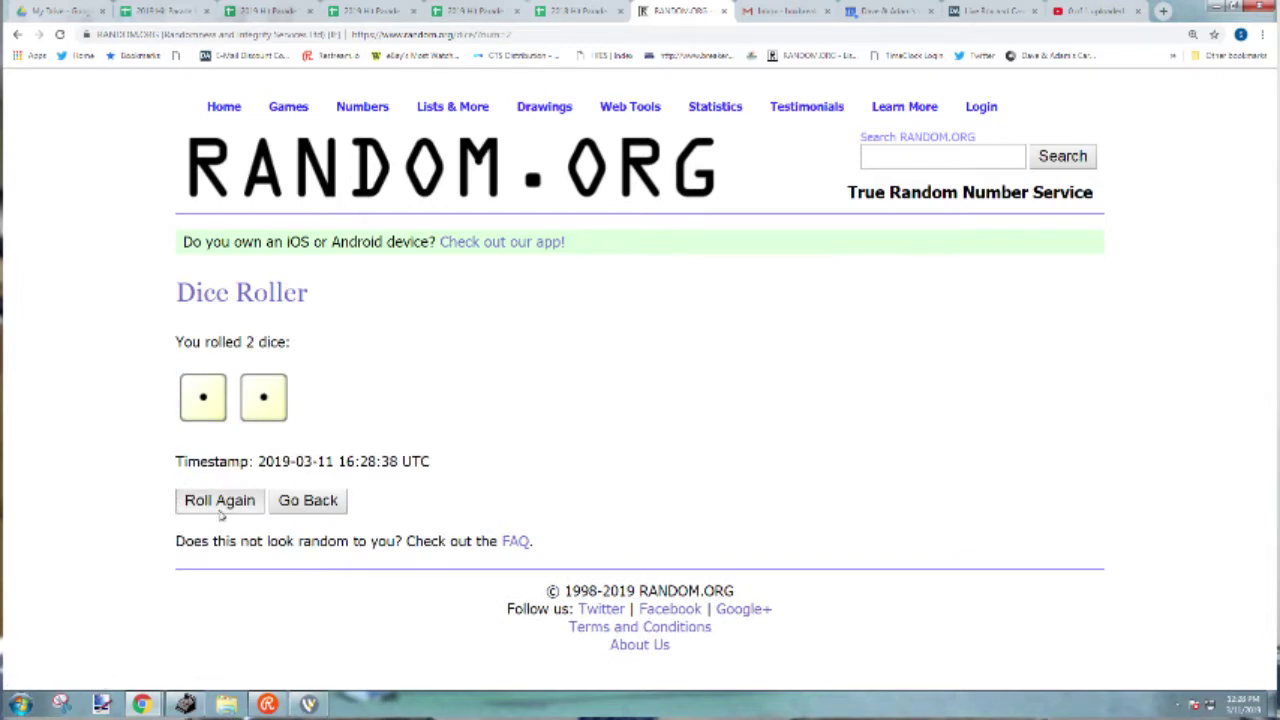
click(200, 502)
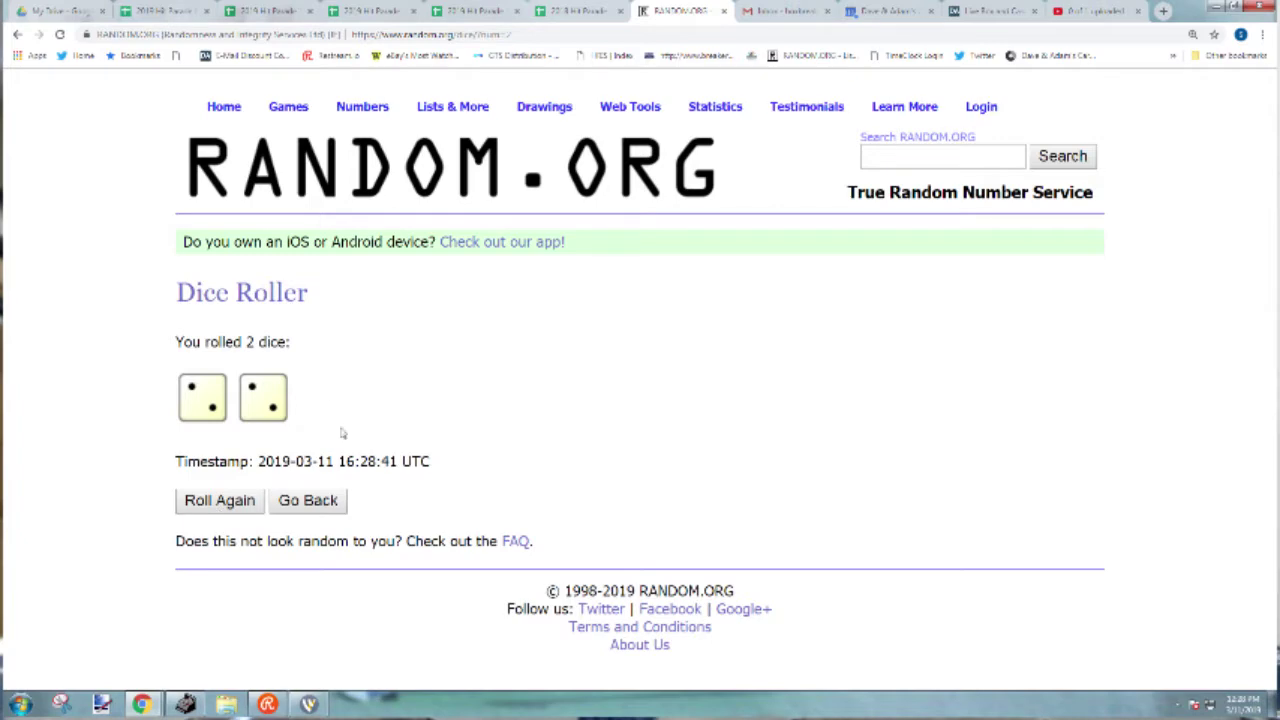
Shuffle the five pasted spot ranges in the List Randomizer and select the result, now starting with 21-40.
mouse_move(452, 106)
click(476, 128)
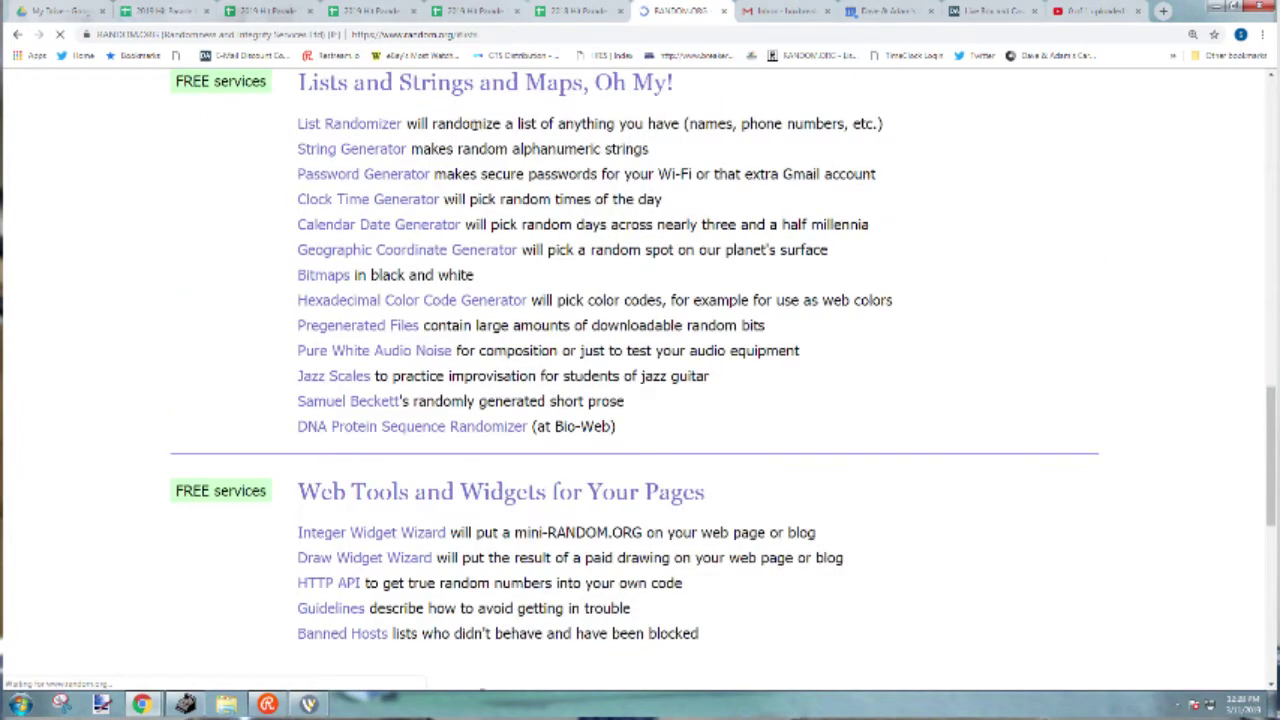
click(362, 130)
click(246, 534)
key(ctrl+v)
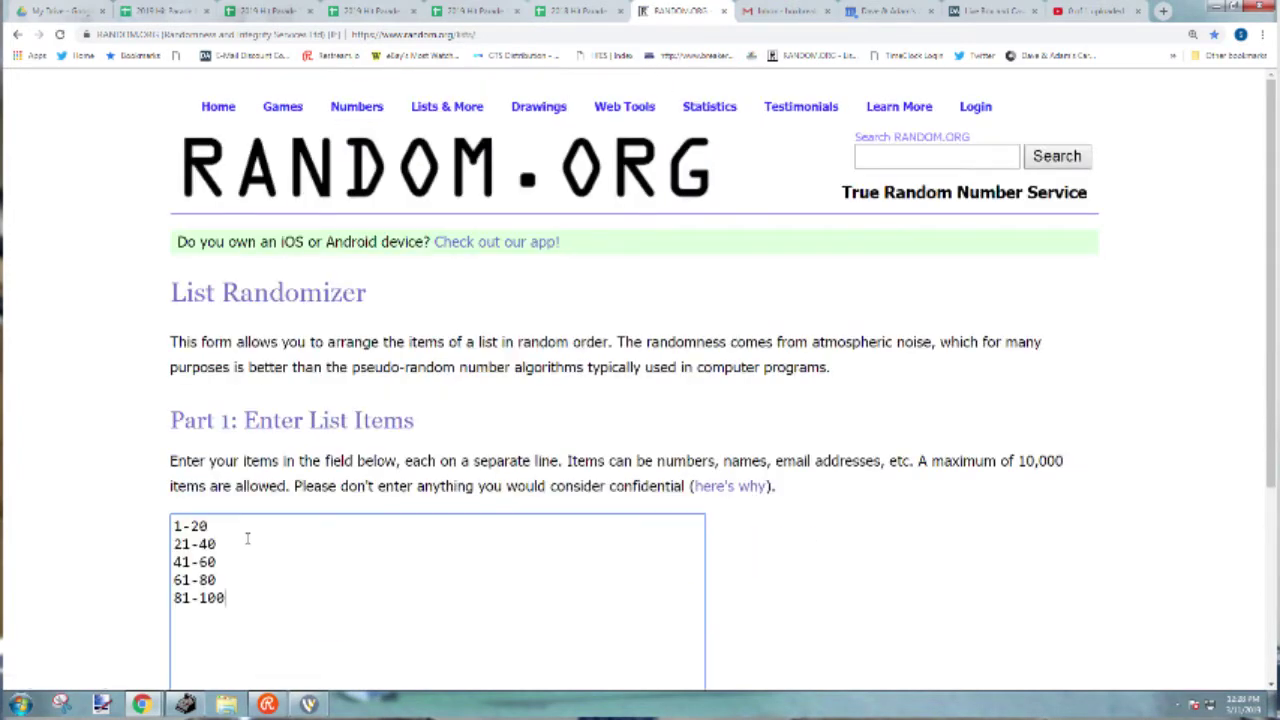
scroll(246, 534, down, 3)
click(226, 552)
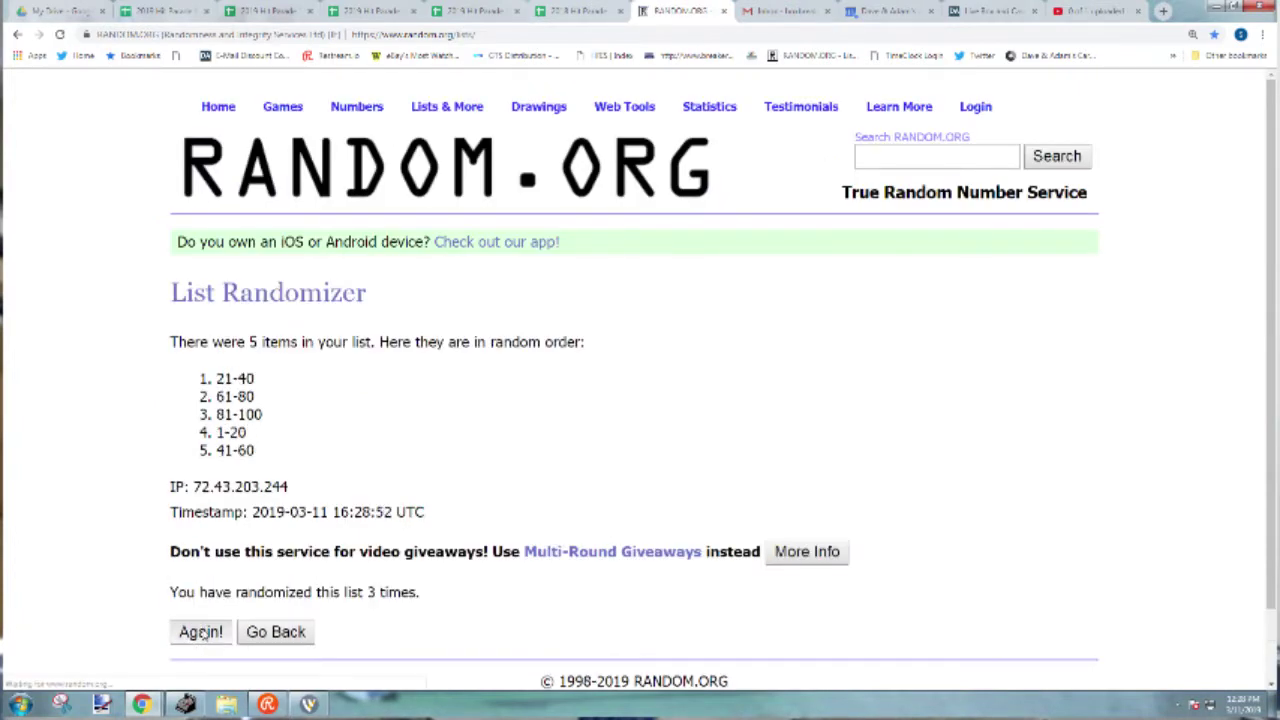
click(203, 632)
drag(213, 381, 320, 455)
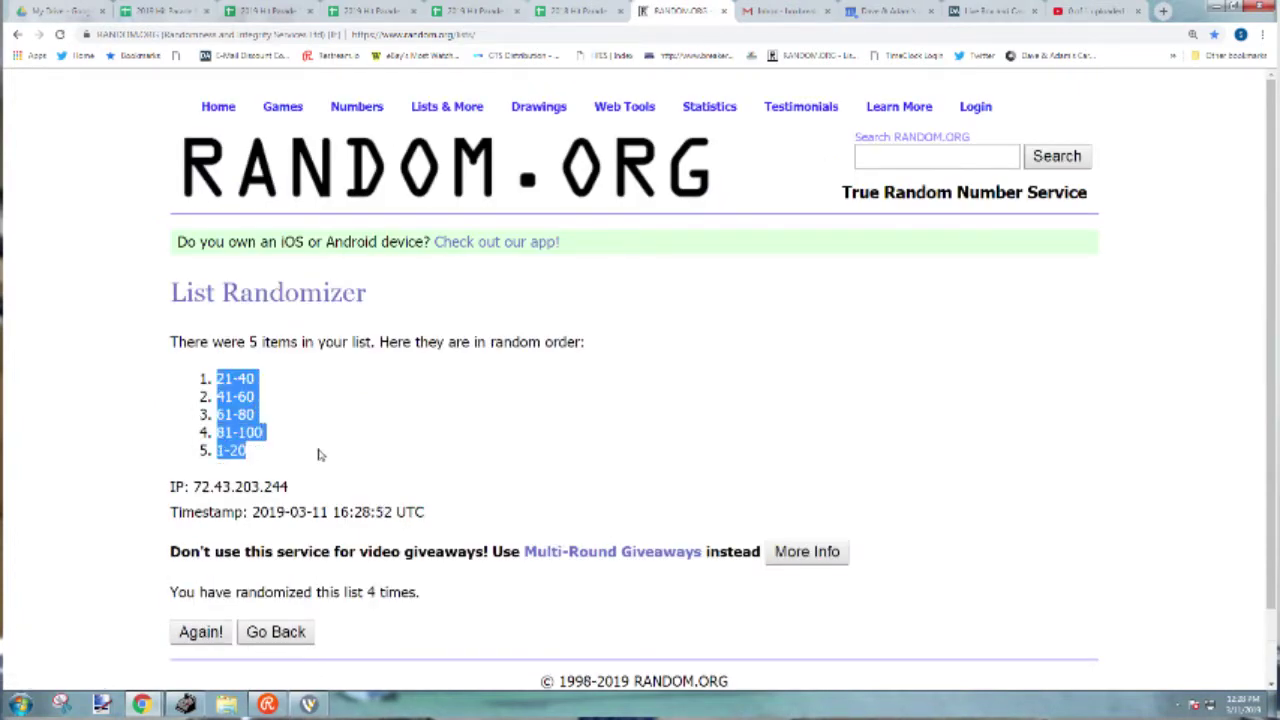
Paste the shuffled spot ranges into D1 and copy the buyer names in B1:B5.
click(268, 11)
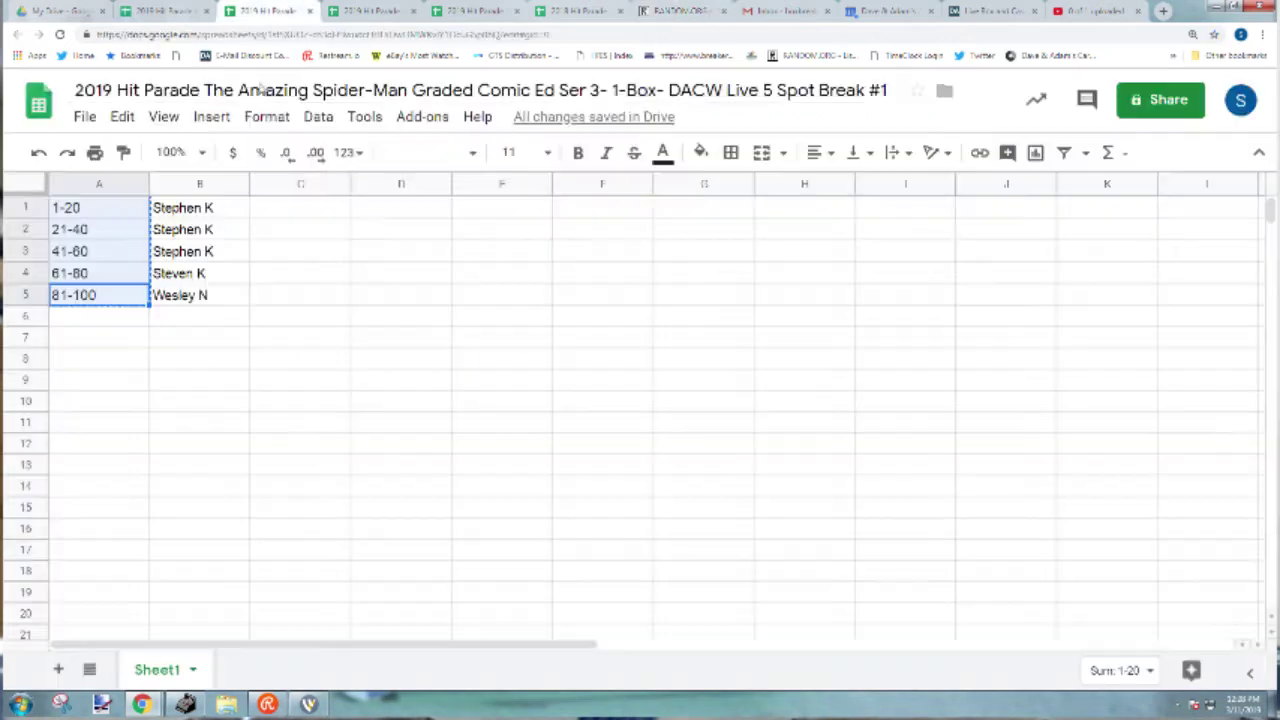
click(390, 207)
key(ctrl+v)
drag(200, 295, 203, 200)
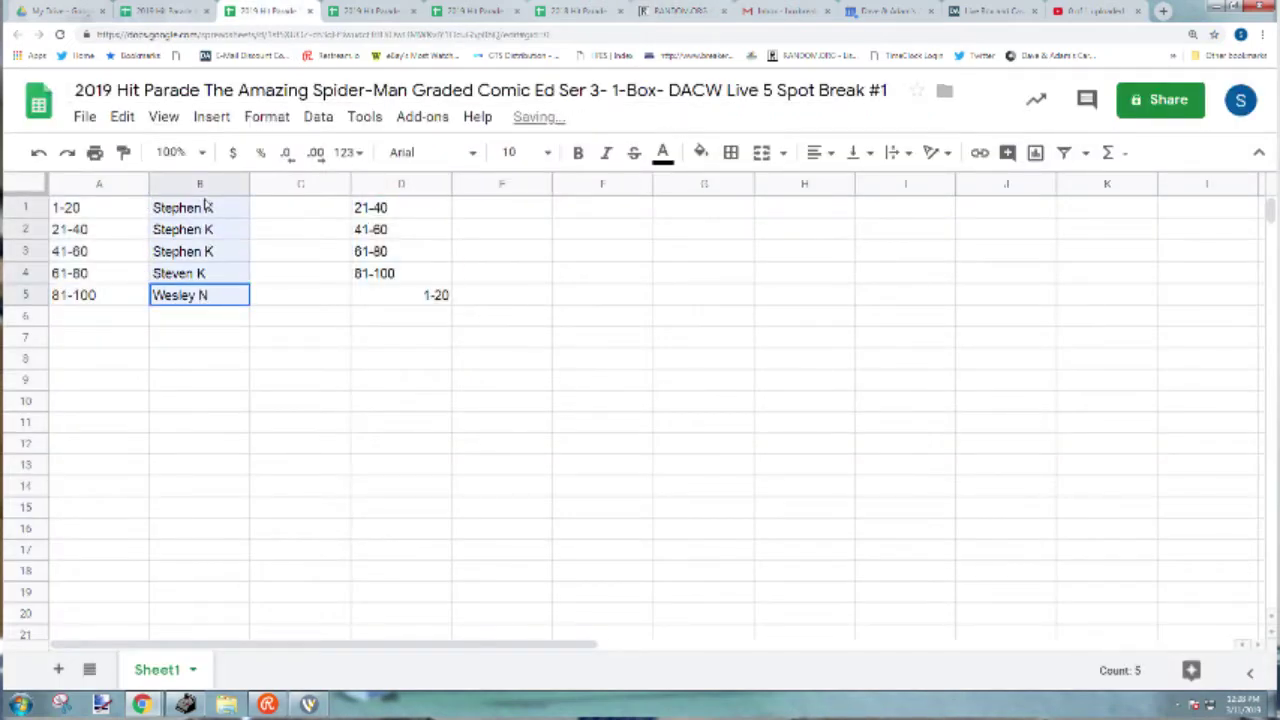
key(ctrl+c)
Roll two dice, then shuffle the five buyer names repeatedly in the List Randomizer and select the final order.
click(675, 11)
mouse_move(282, 106)
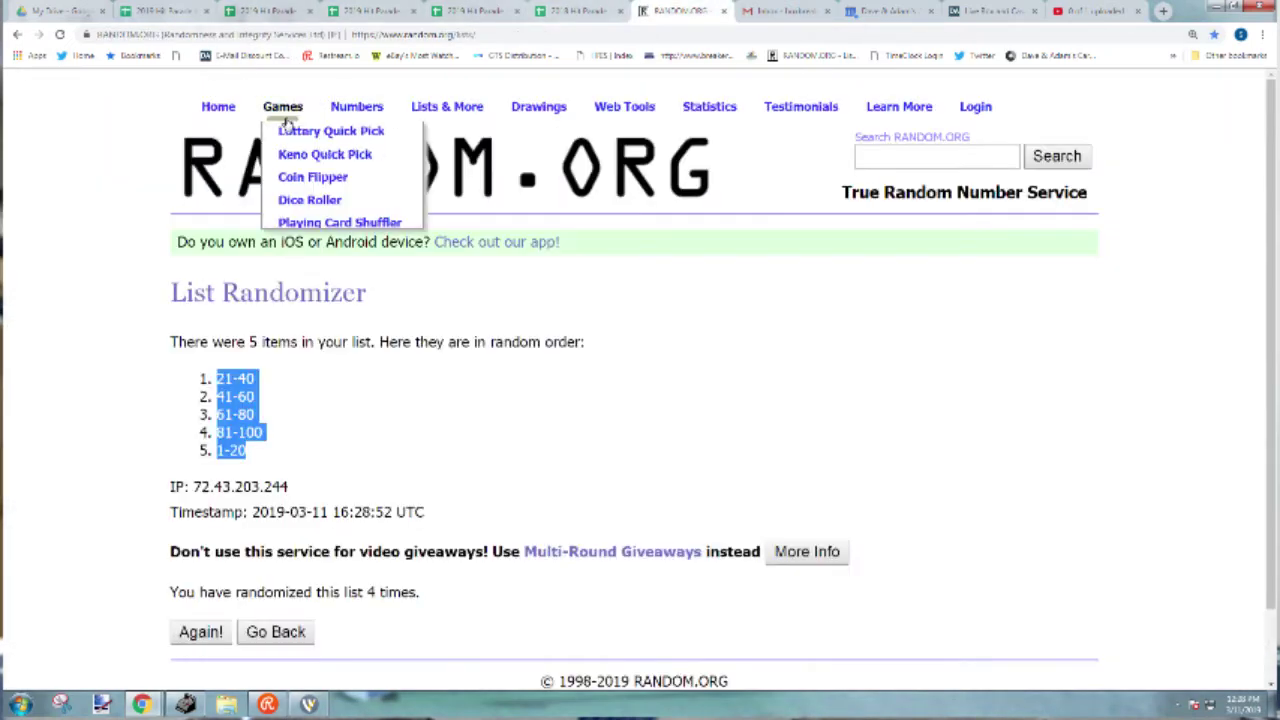
click(214, 452)
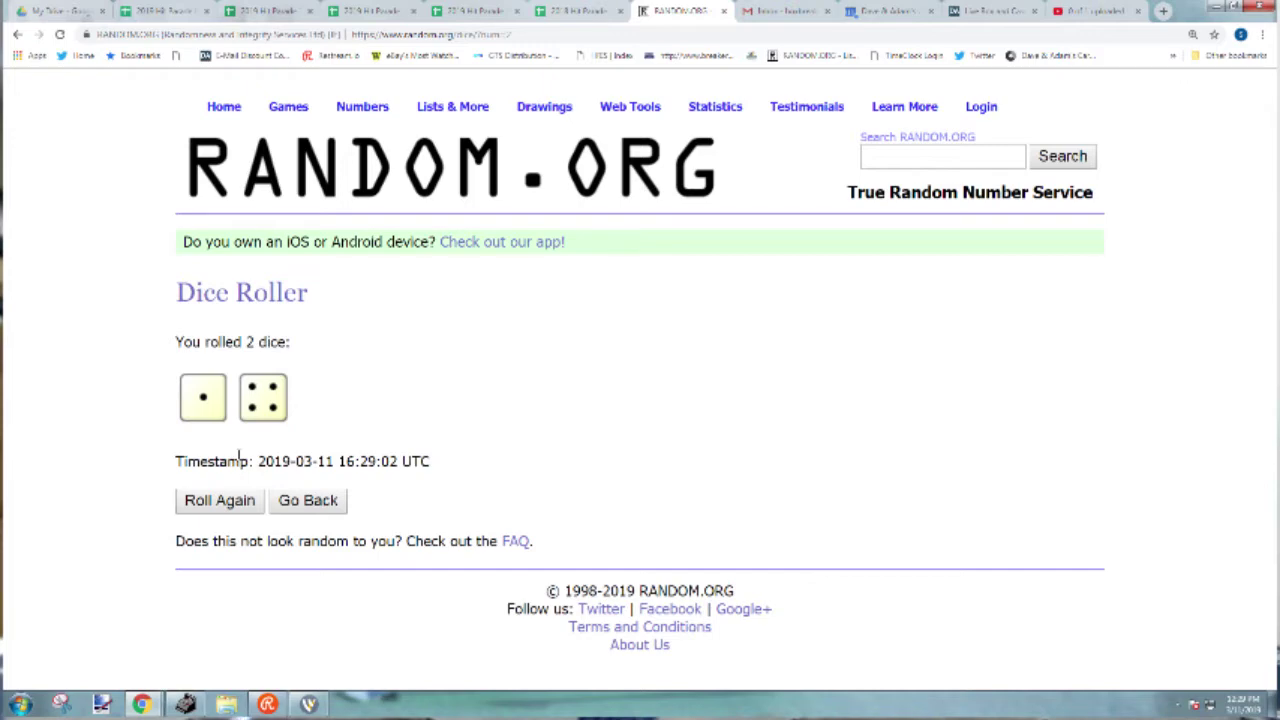
mouse_move(447, 106)
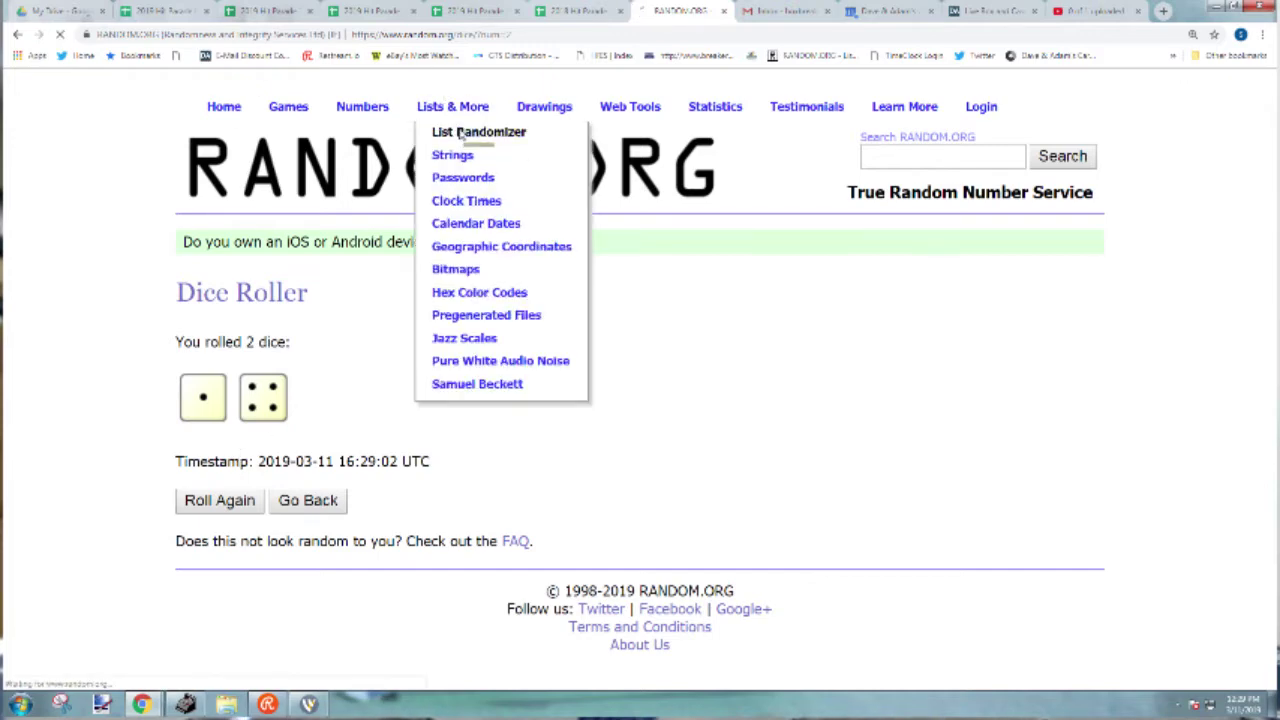
click(460, 134)
key(ctrl+v)
scroll(206, 548, down, 3)
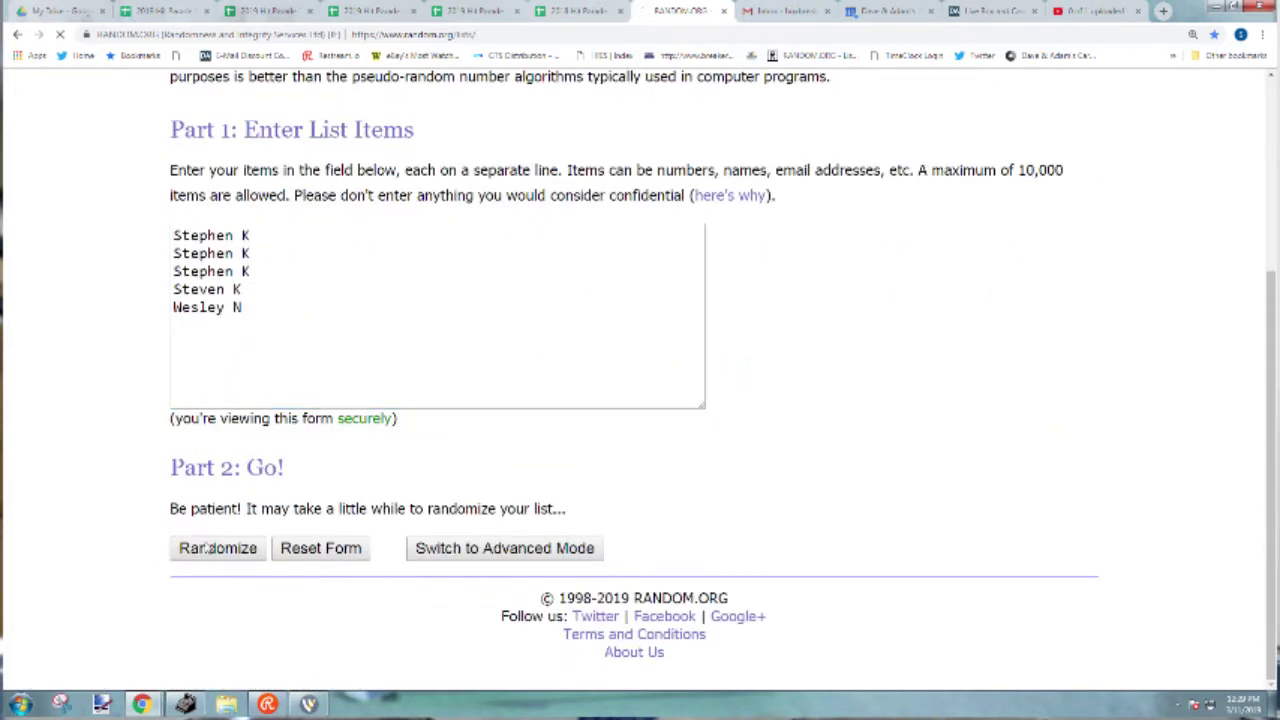
click(205, 586)
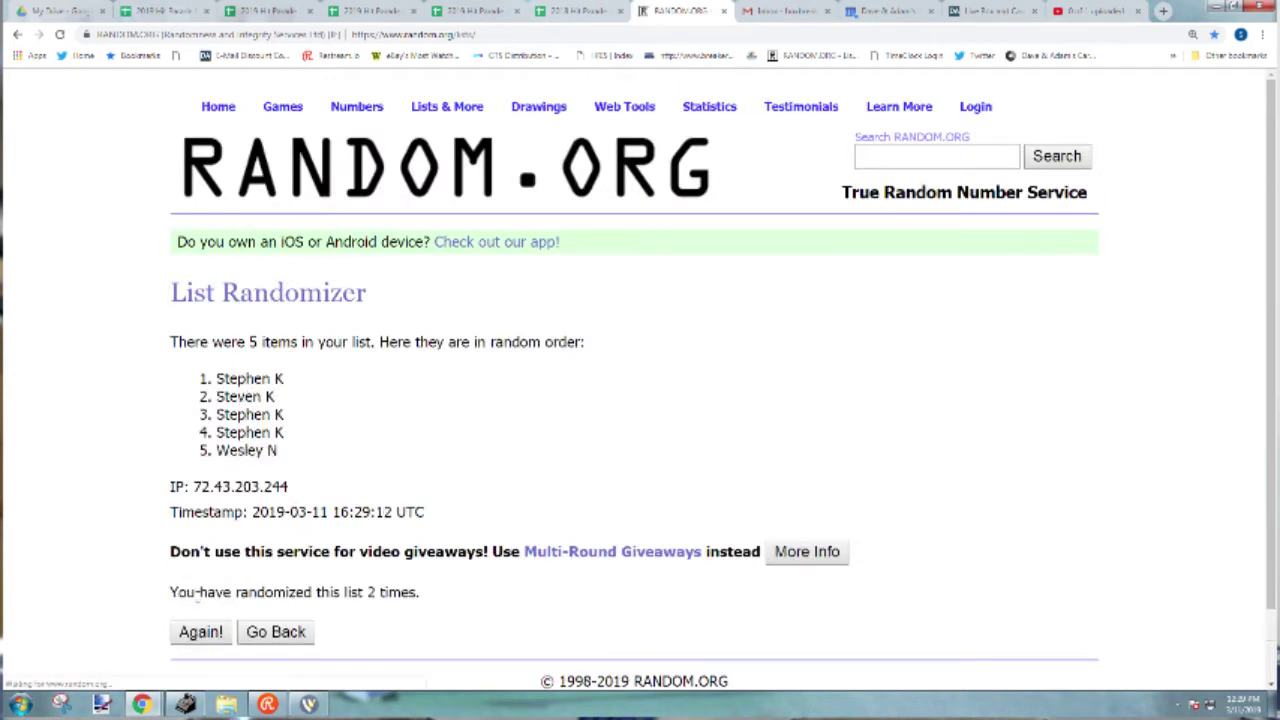
click(196, 635)
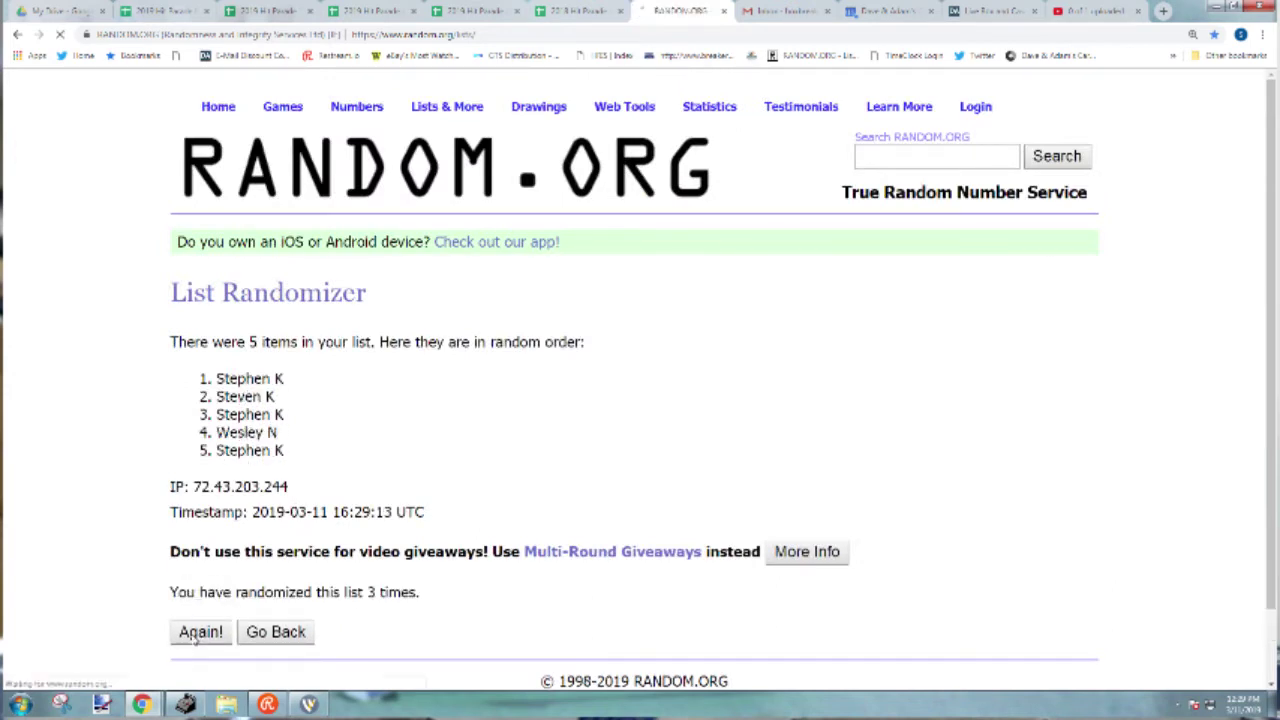
click(196, 635)
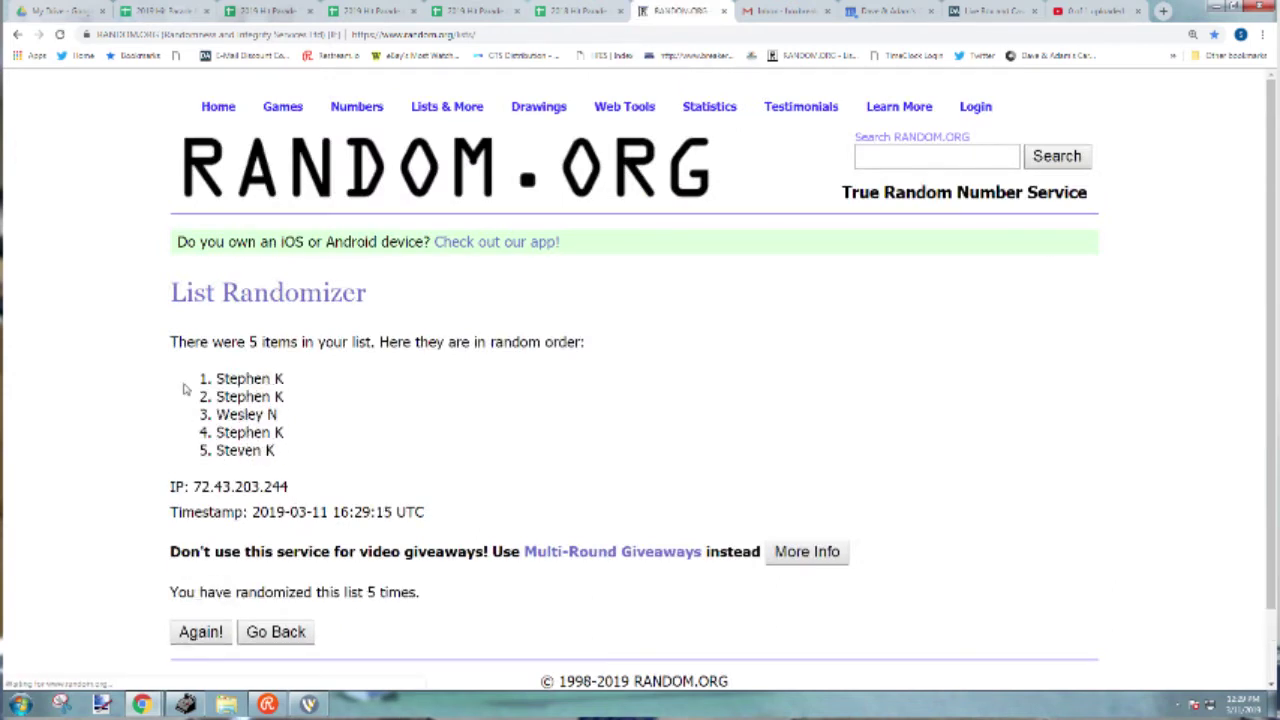
drag(224, 378, 316, 456)
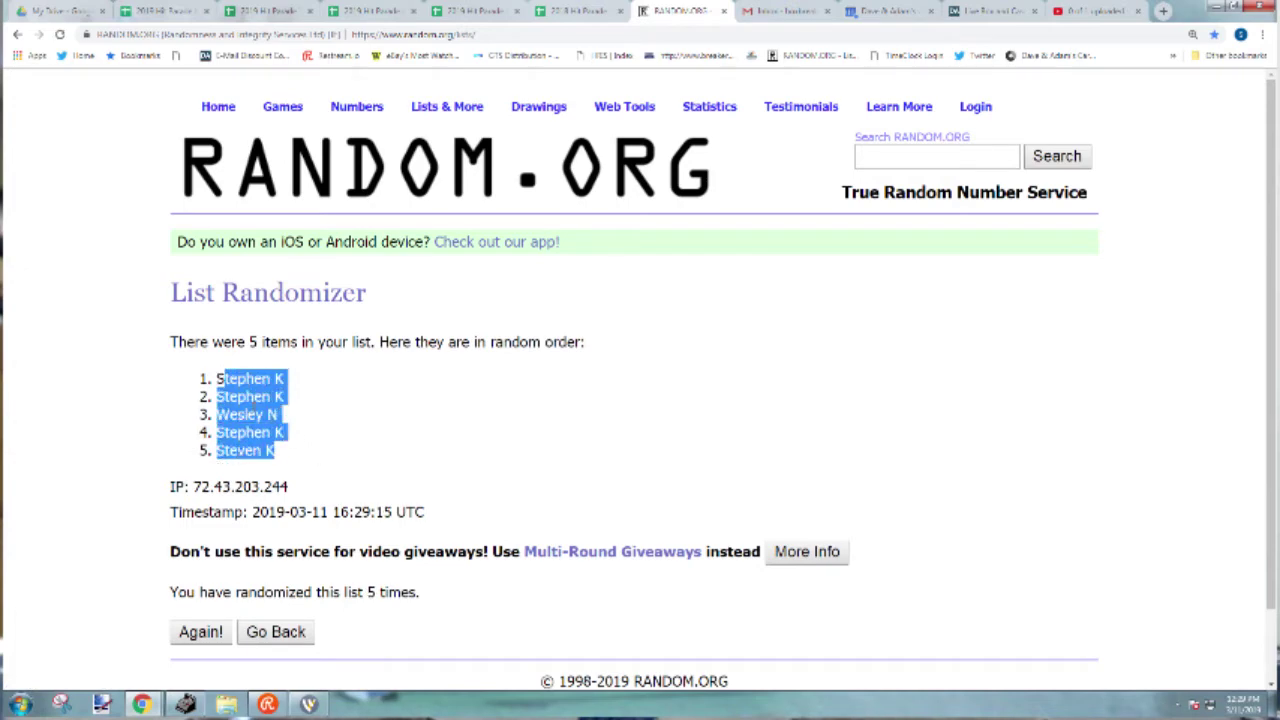
drag(216, 378, 310, 455)
click(265, 11)
Paste the shuffled names into E1:E5 beside the ranges and check each pasted name.
click(502, 208)
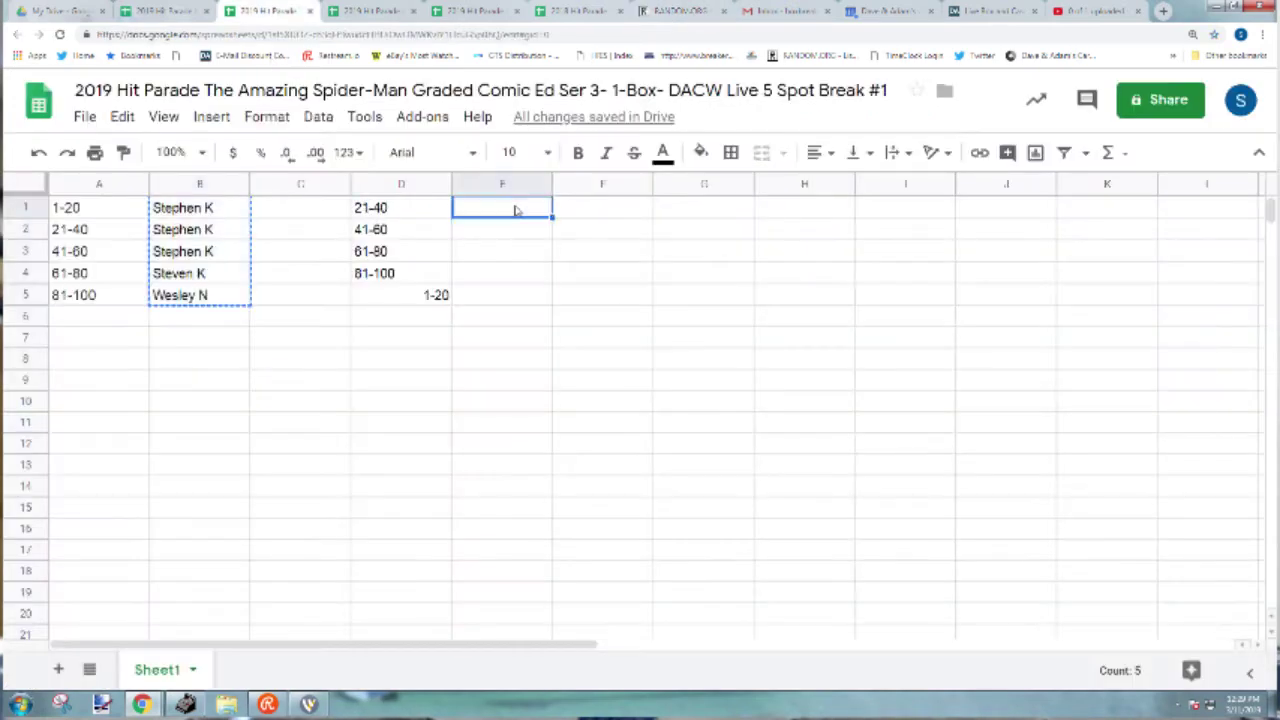
key(ctrl+v)
click(525, 210)
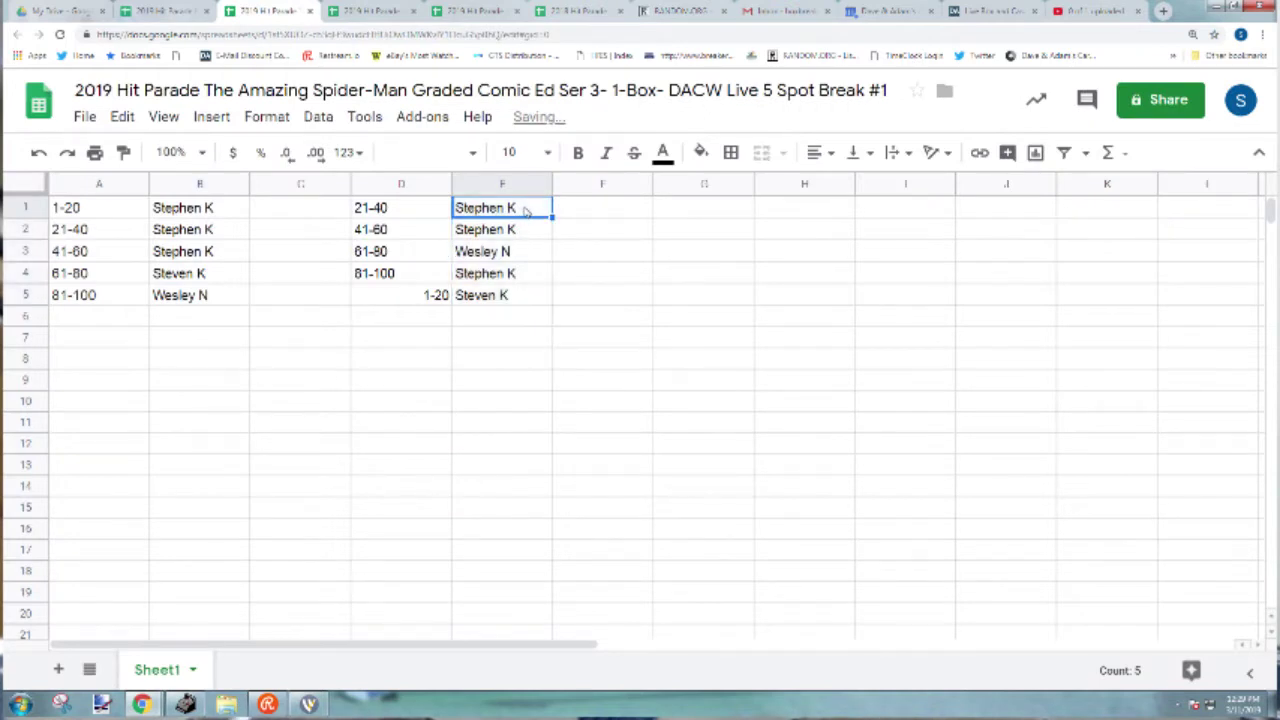
key(Down)
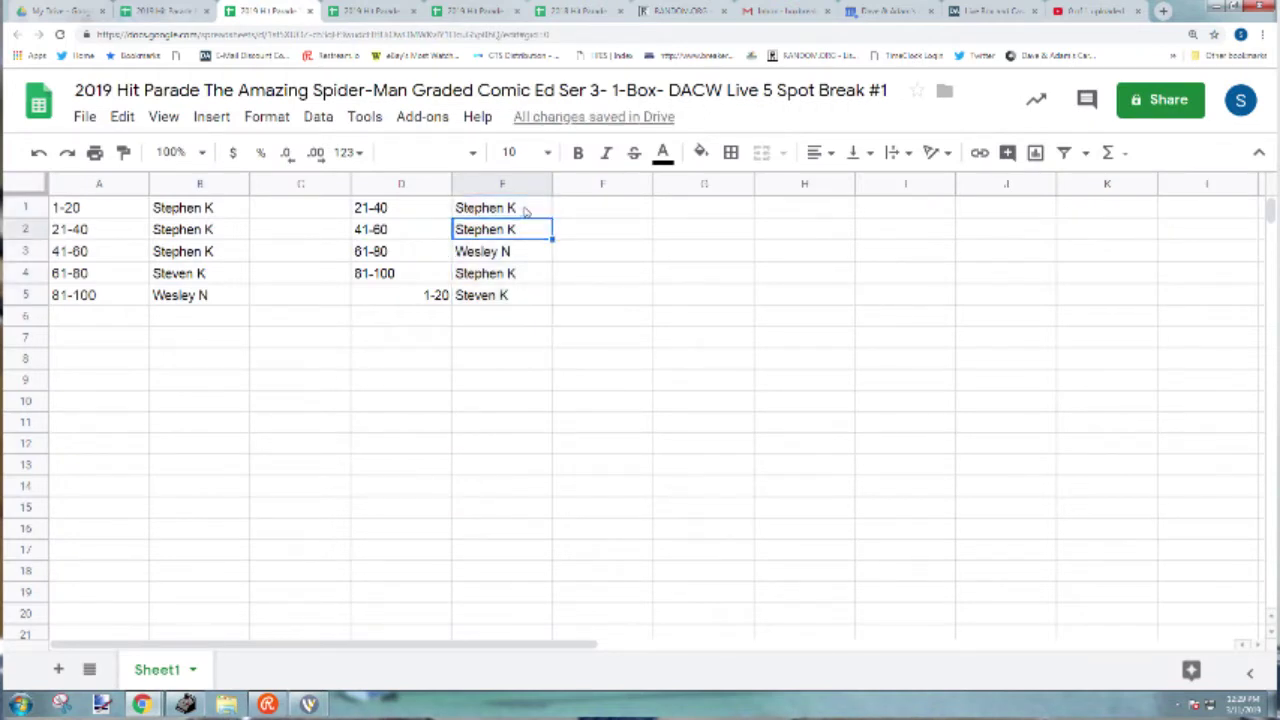
key(Down)
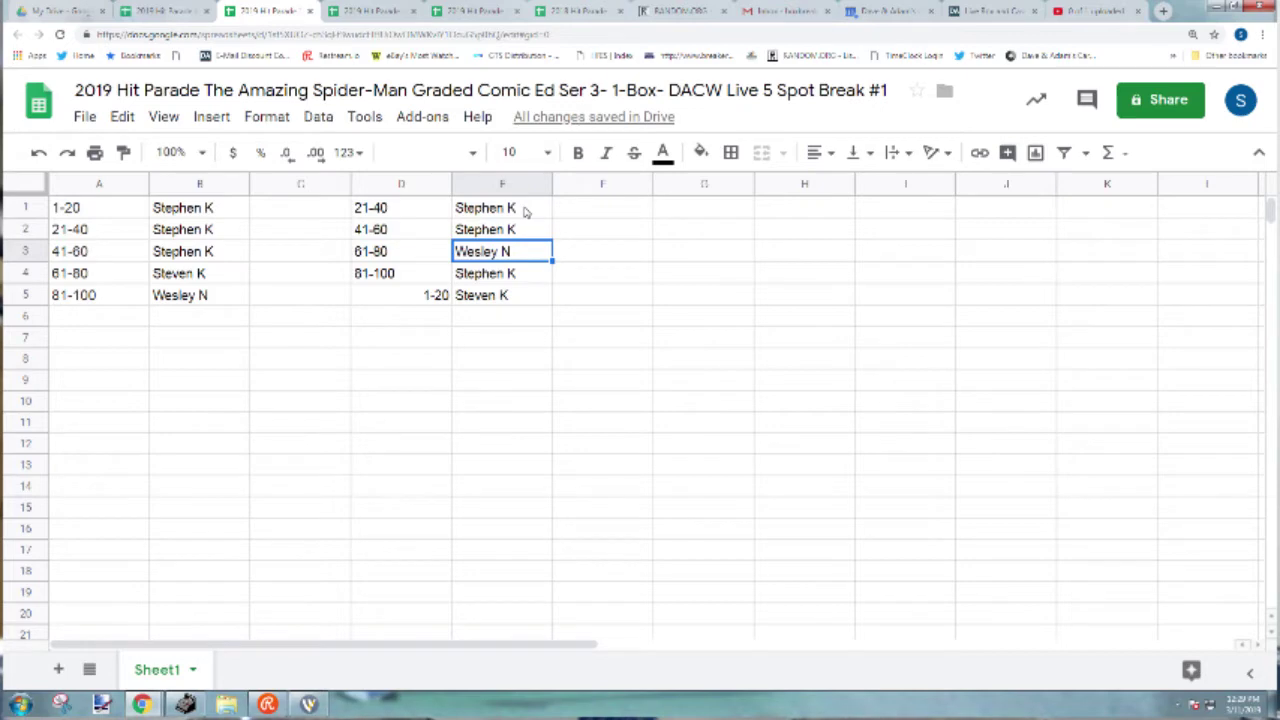
key(Down)
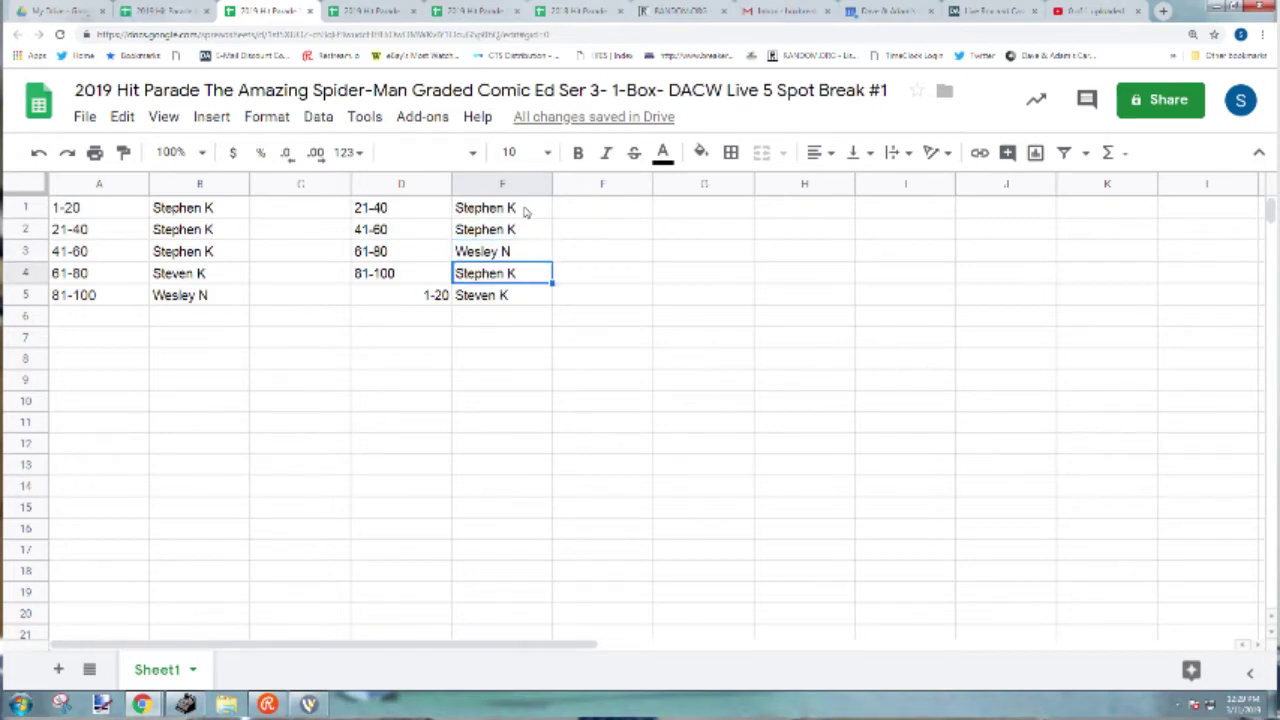
key(Down)
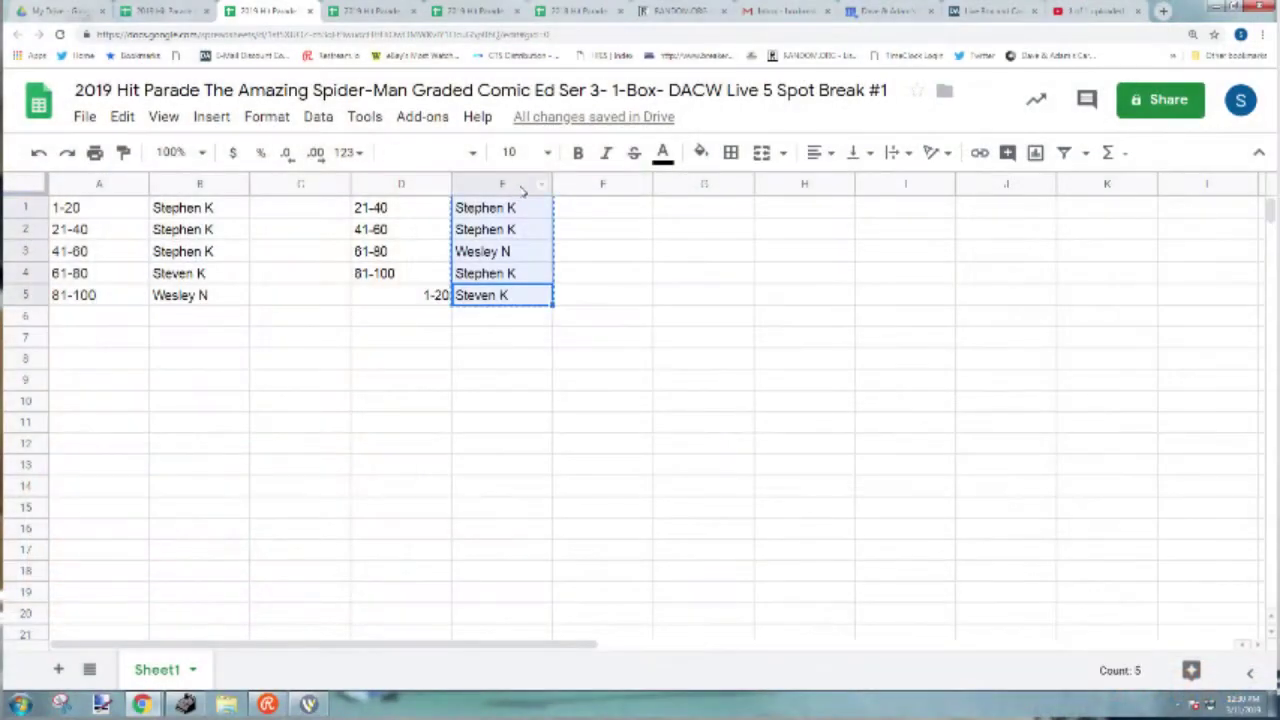
Set the Dice Roller to one die and roll it.
click(680, 11)
mouse_move(282, 106)
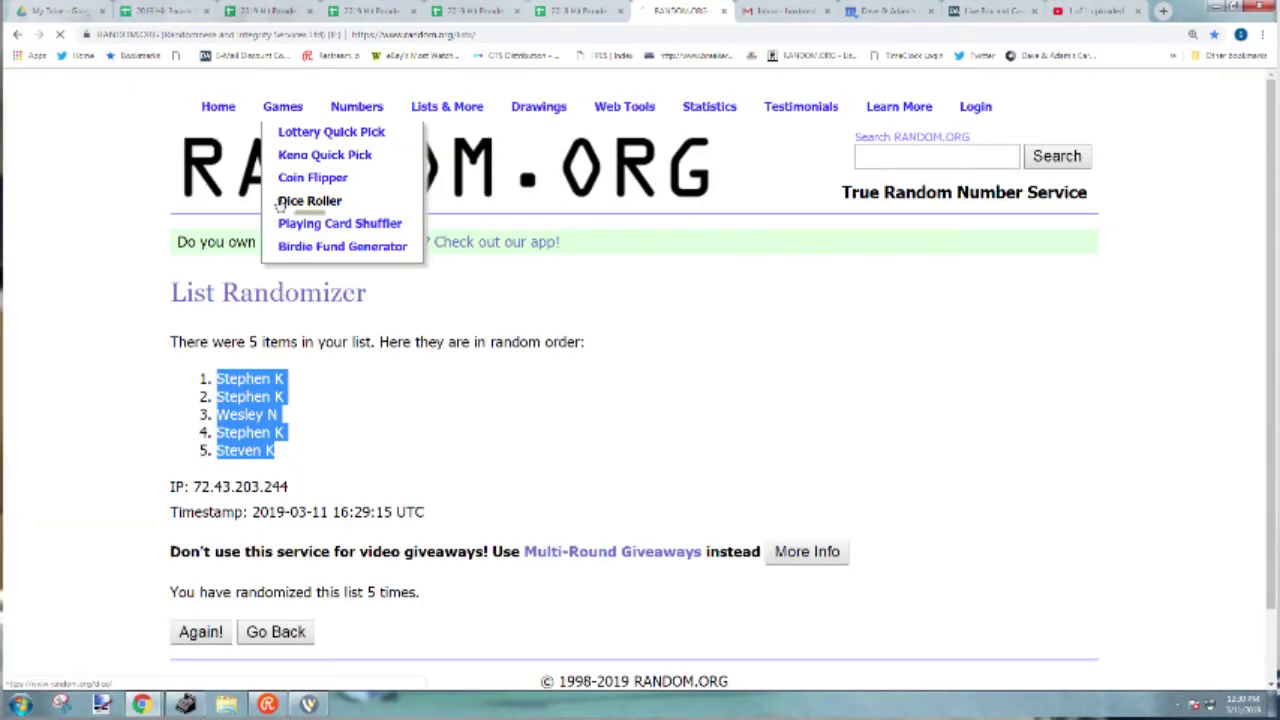
click(225, 407)
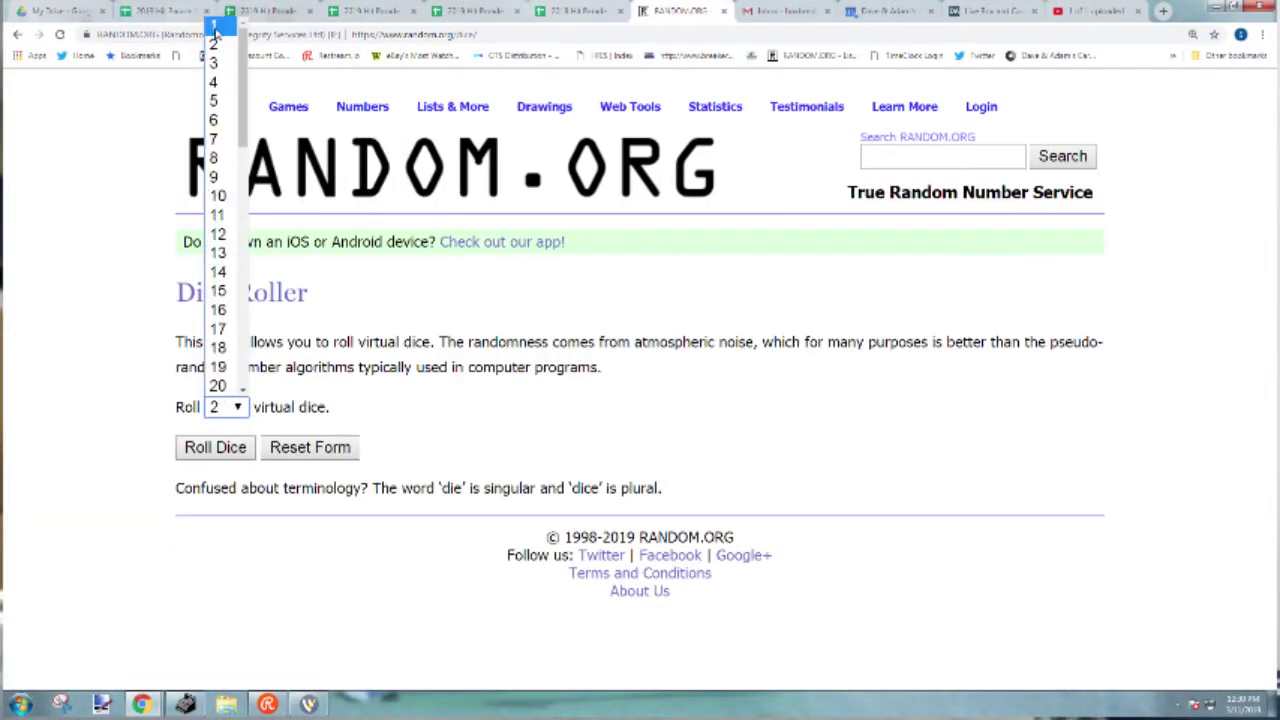
click(218, 24)
click(229, 450)
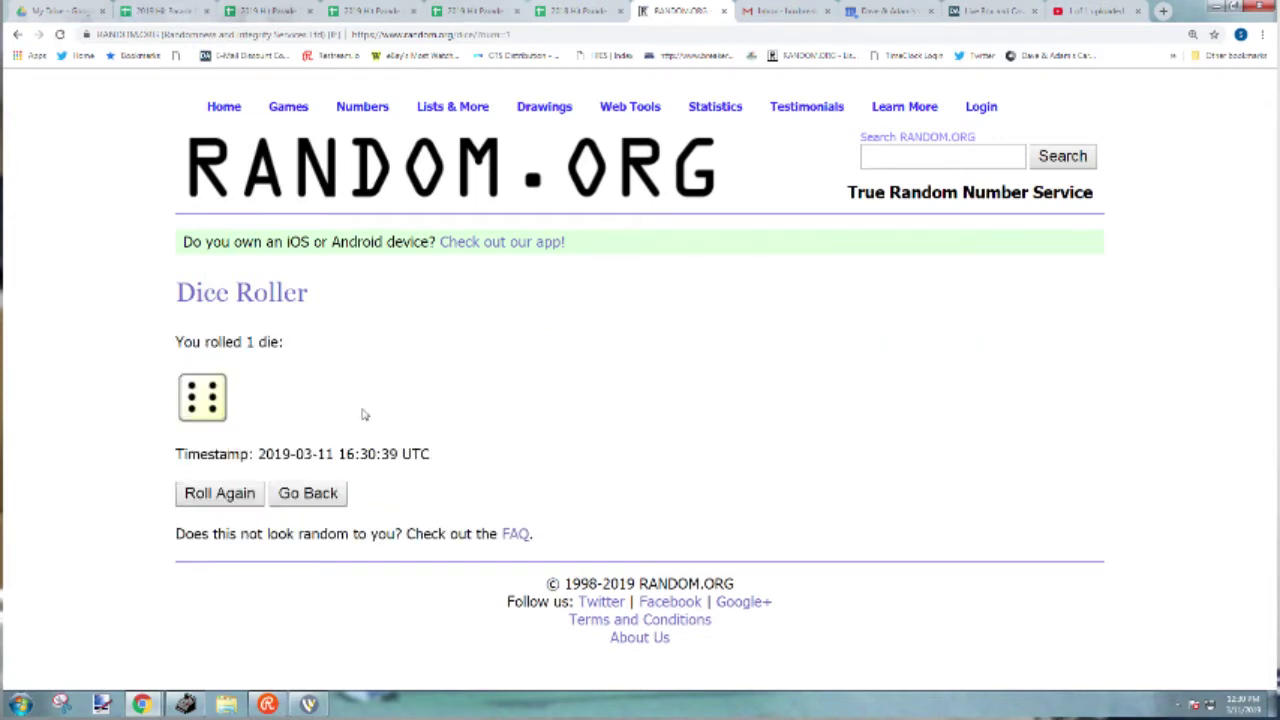
mouse_move(452, 106)
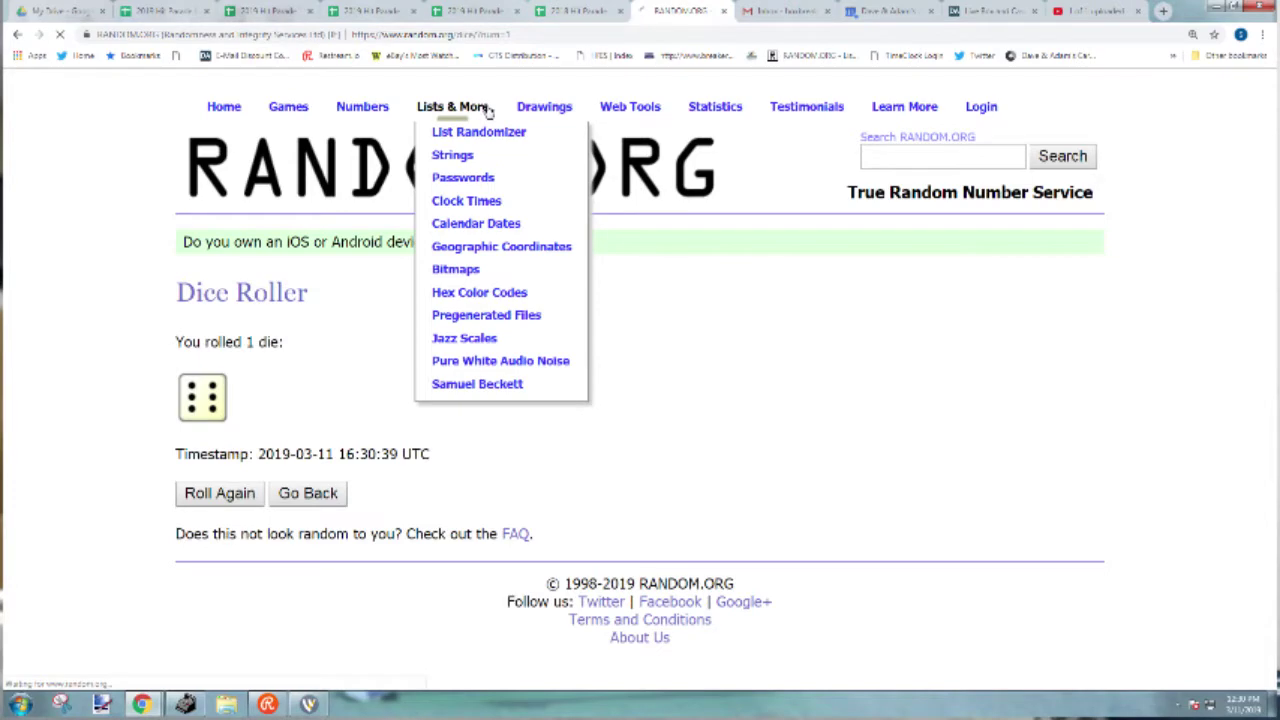
Reshuffle the five paired names several more times in the List Randomizer.
click(486, 115)
scroll(210, 610, down, 3)
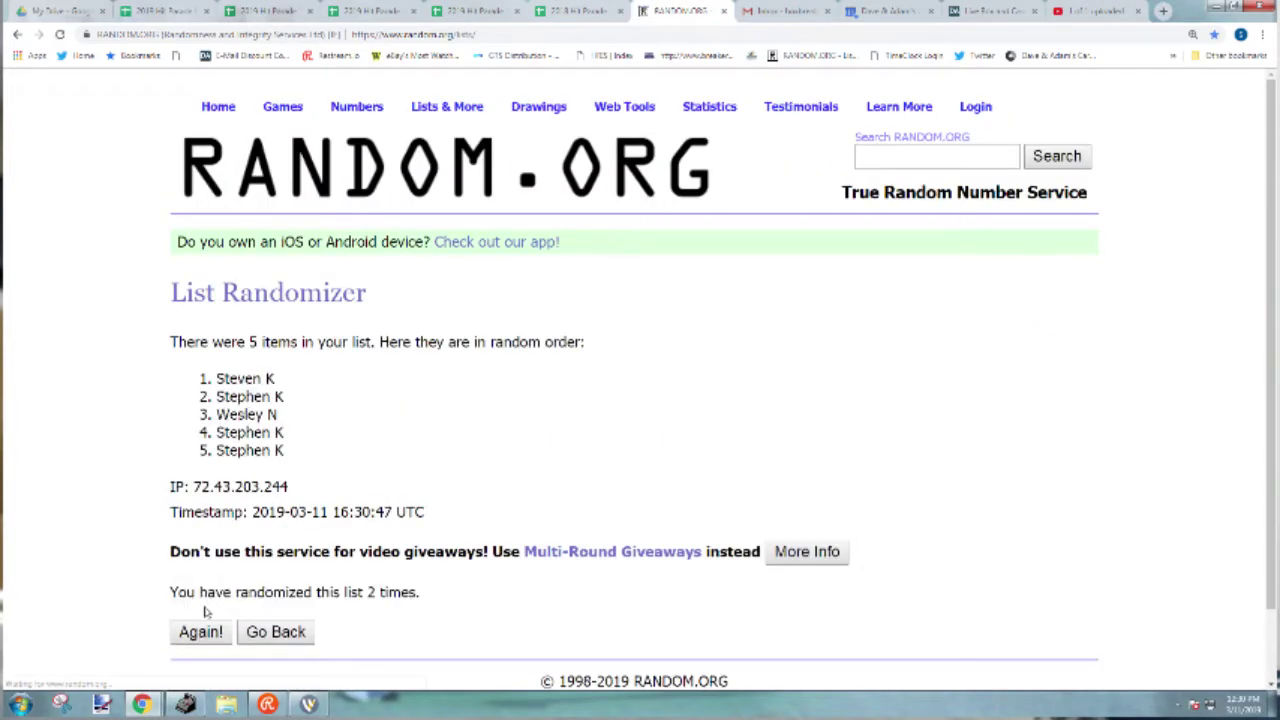
click(205, 632)
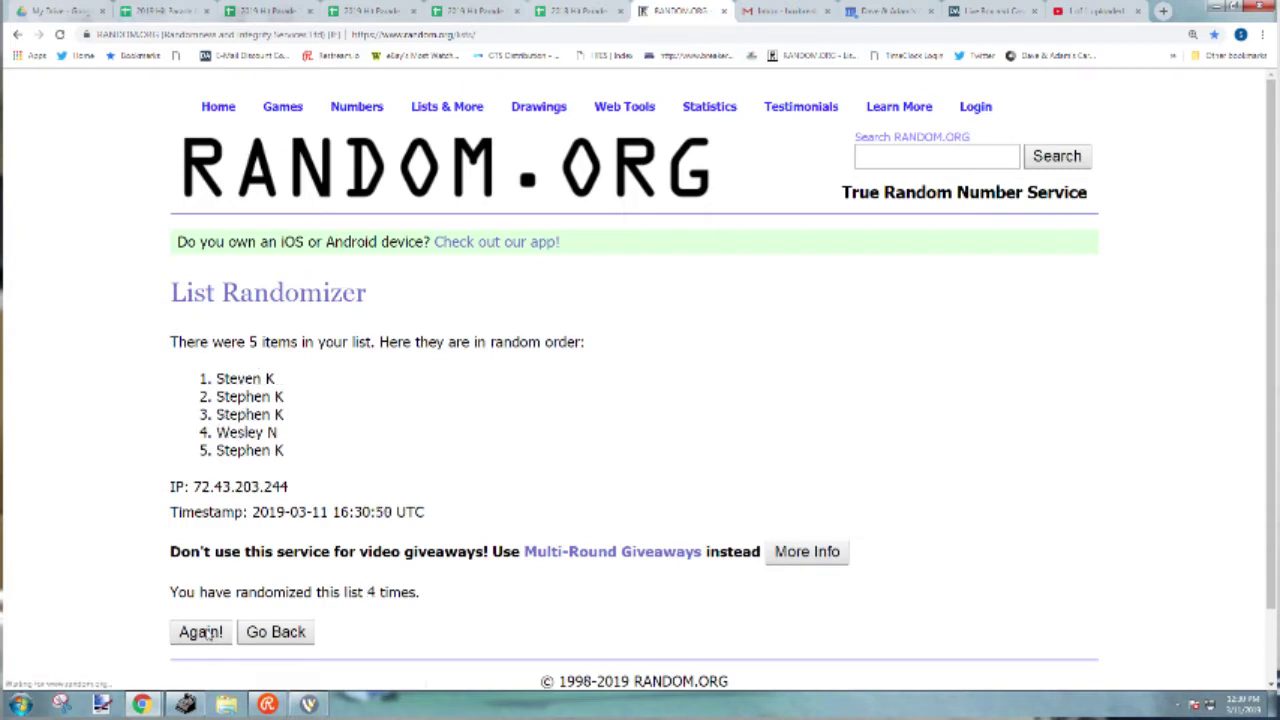
click(205, 632)
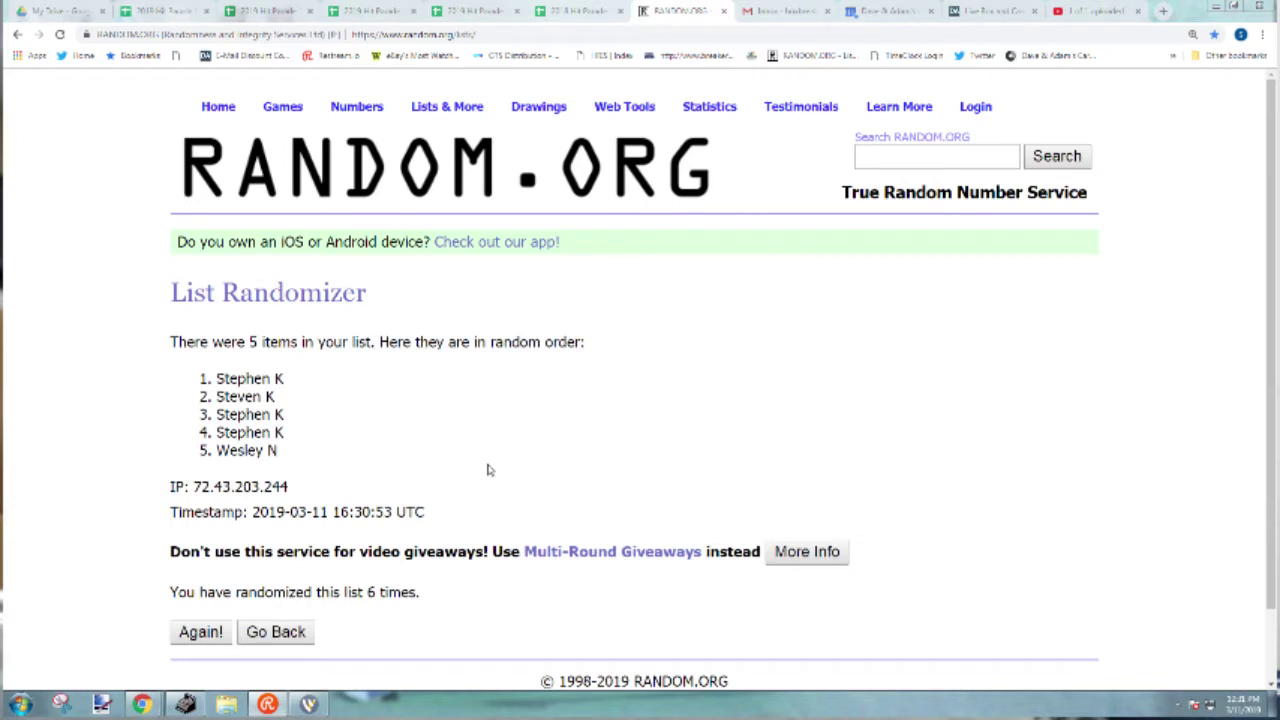
Bold row 1's 21-40 range and its paired name as the bonus comic winner.
drag(300, 380, 94, 384)
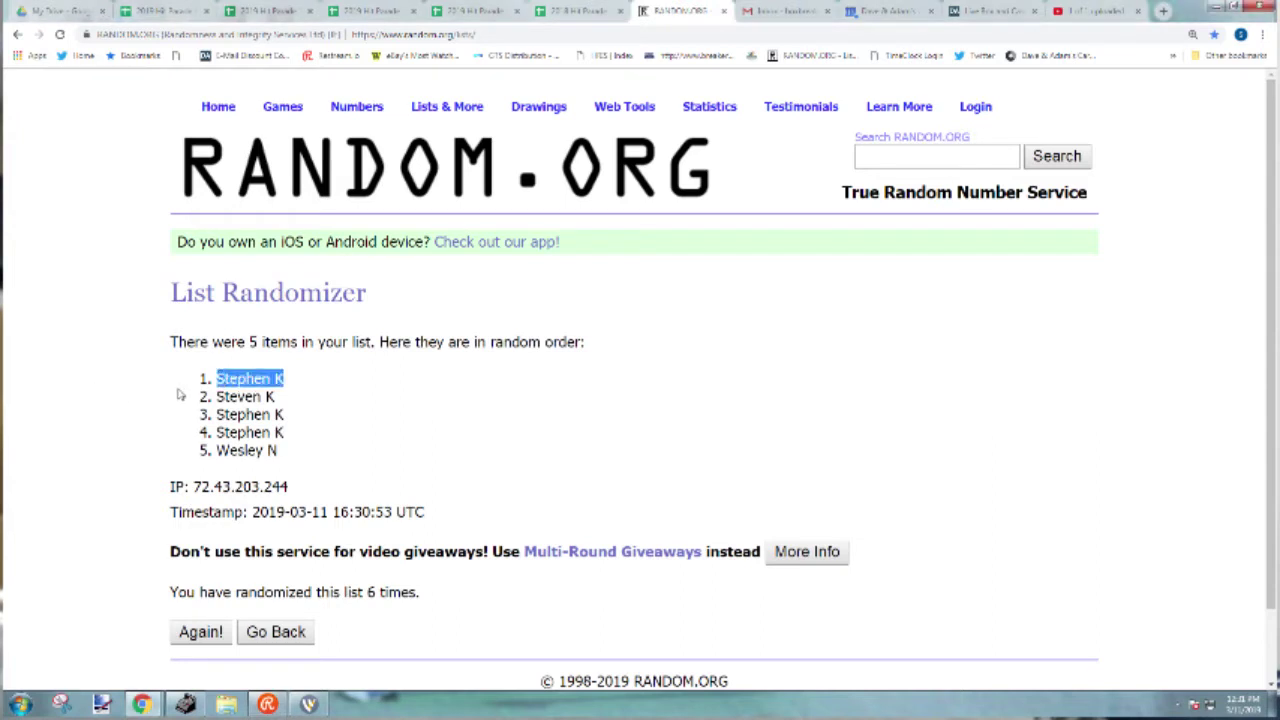
click(283, 10)
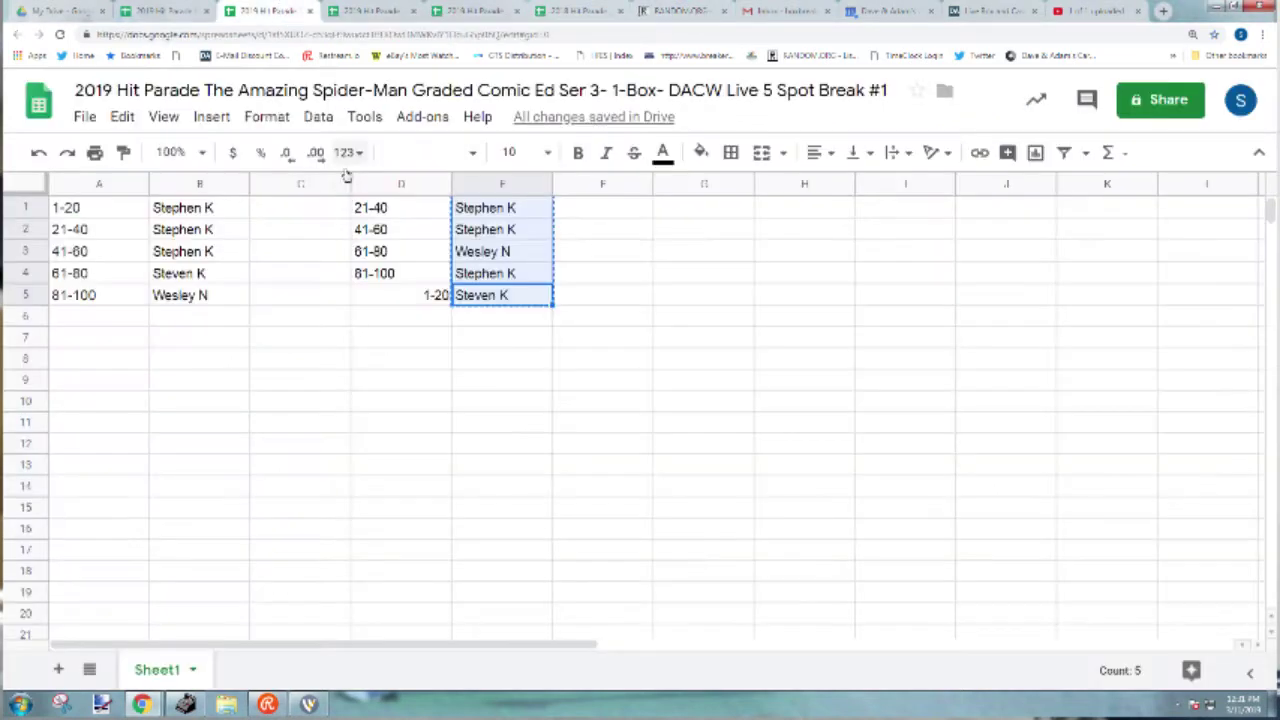
drag(495, 210, 400, 210)
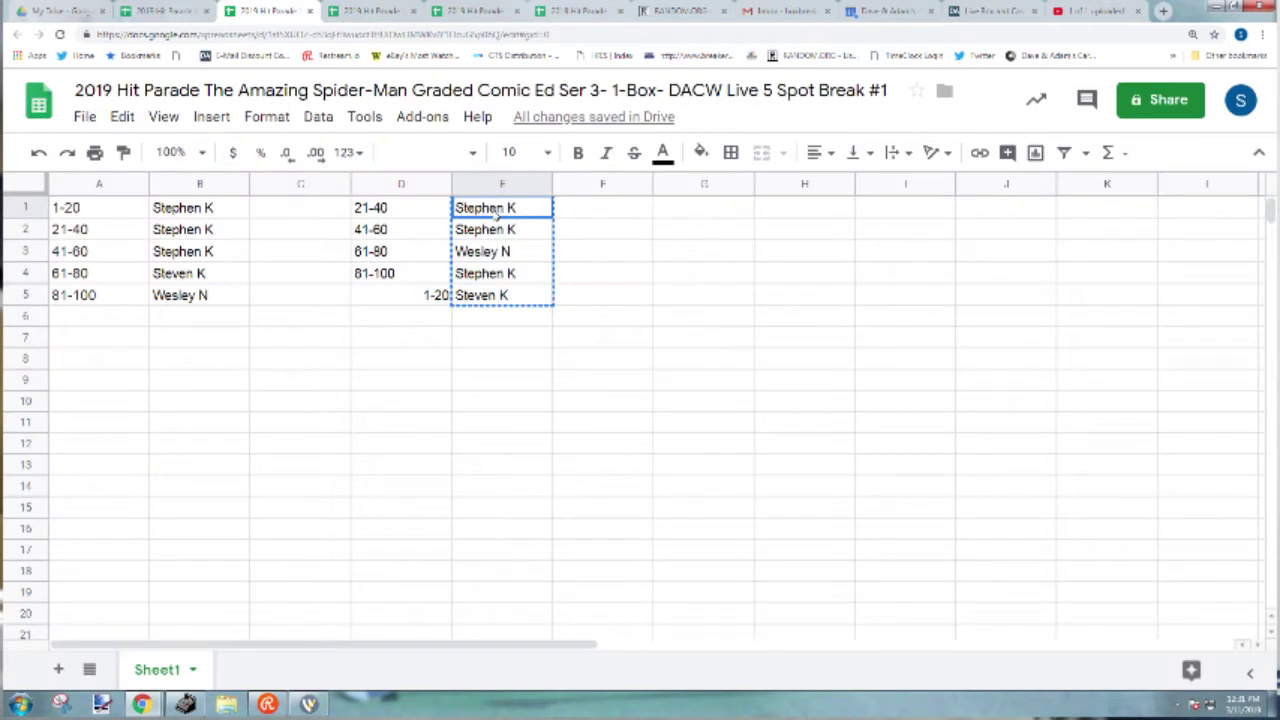
click(577, 152)
click(620, 273)
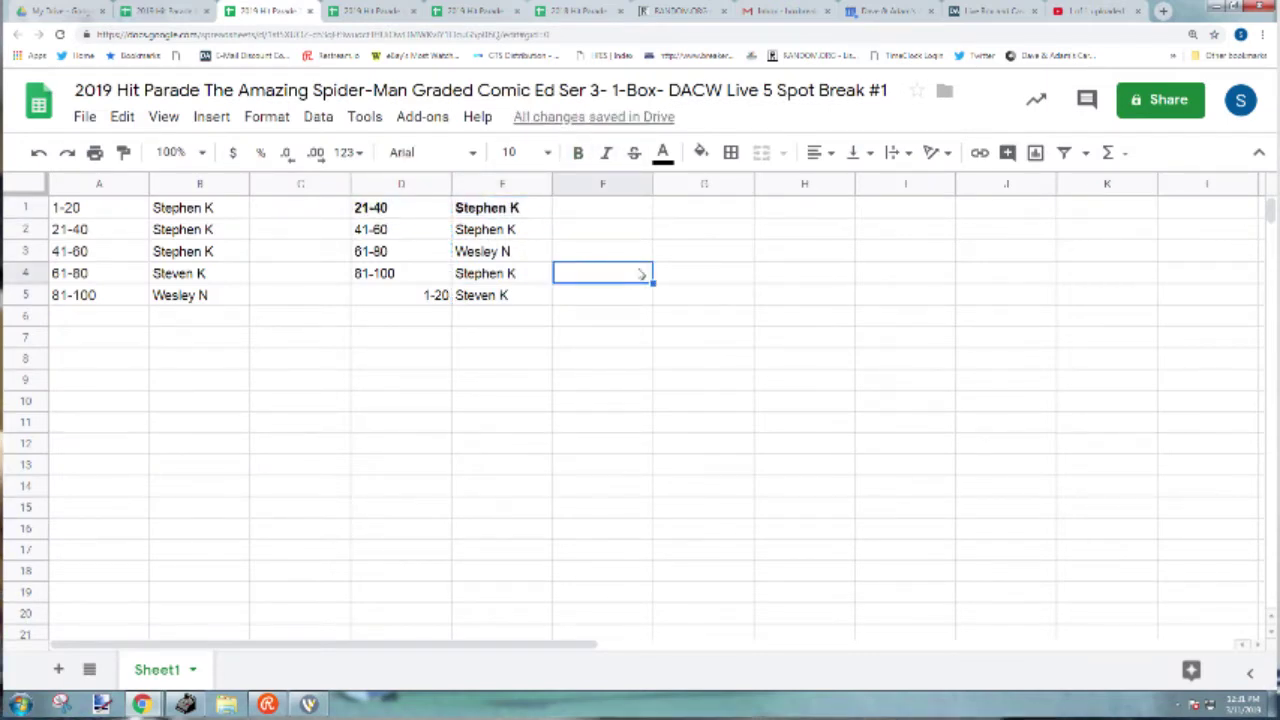
Copy spot ranges 1-20 through 81-100 and roll two dice for the shuffle count.
click(183, 8)
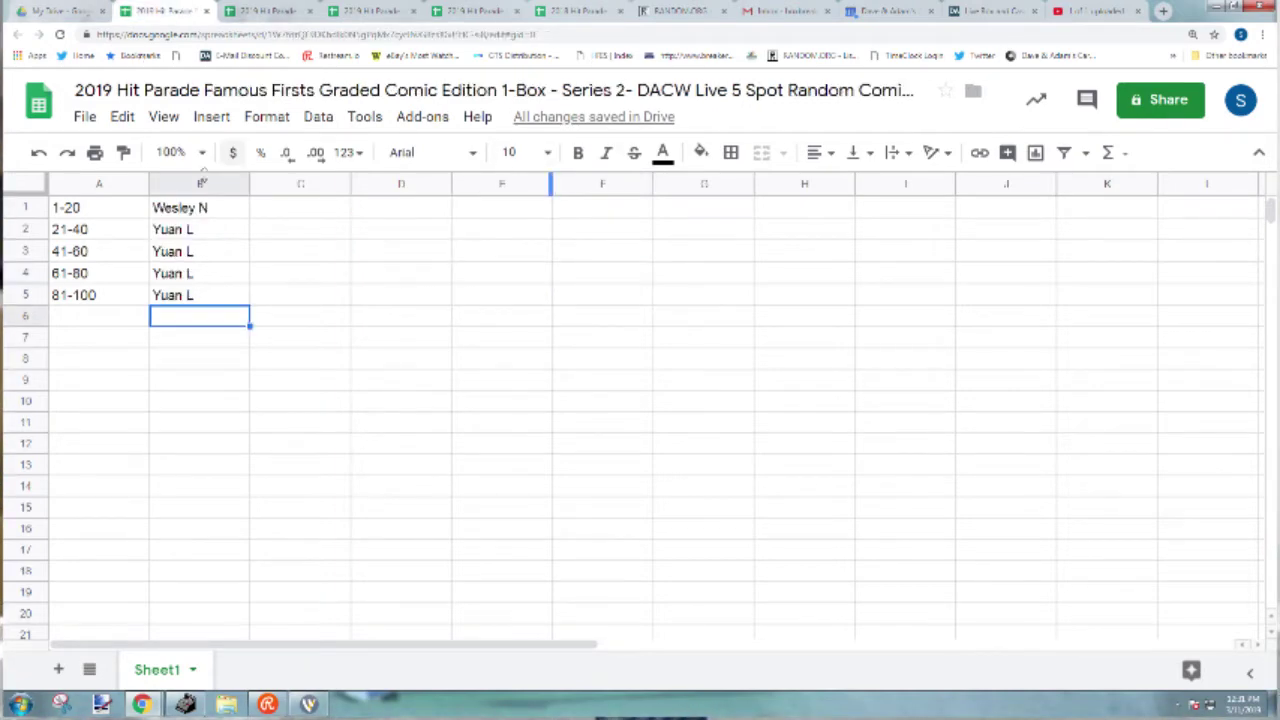
drag(132, 299, 130, 203)
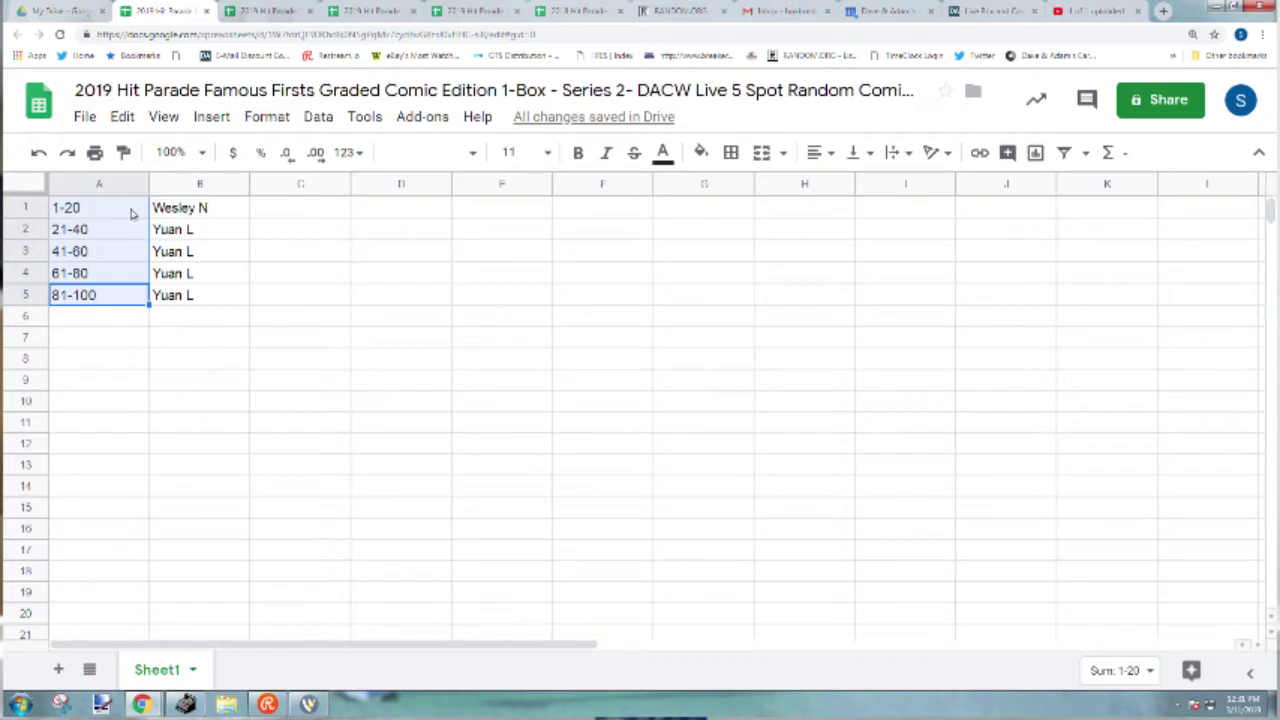
key(ctrl+c)
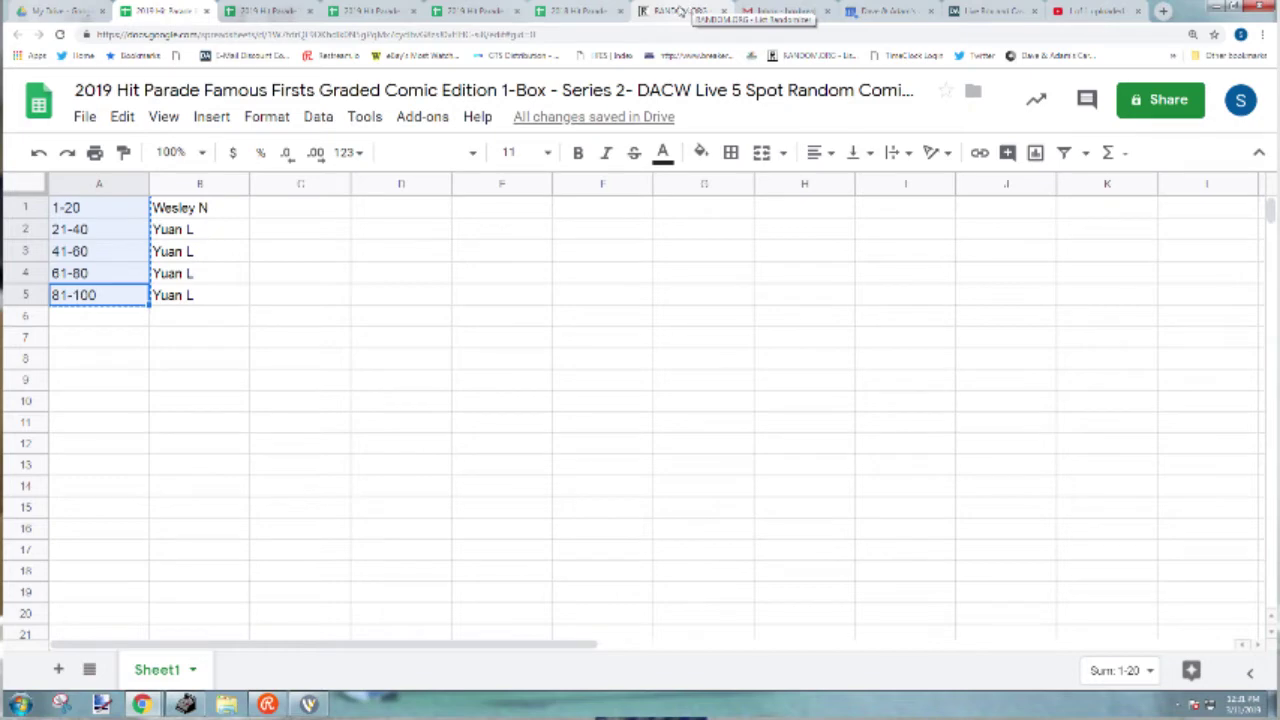
click(681, 11)
mouse_move(282, 106)
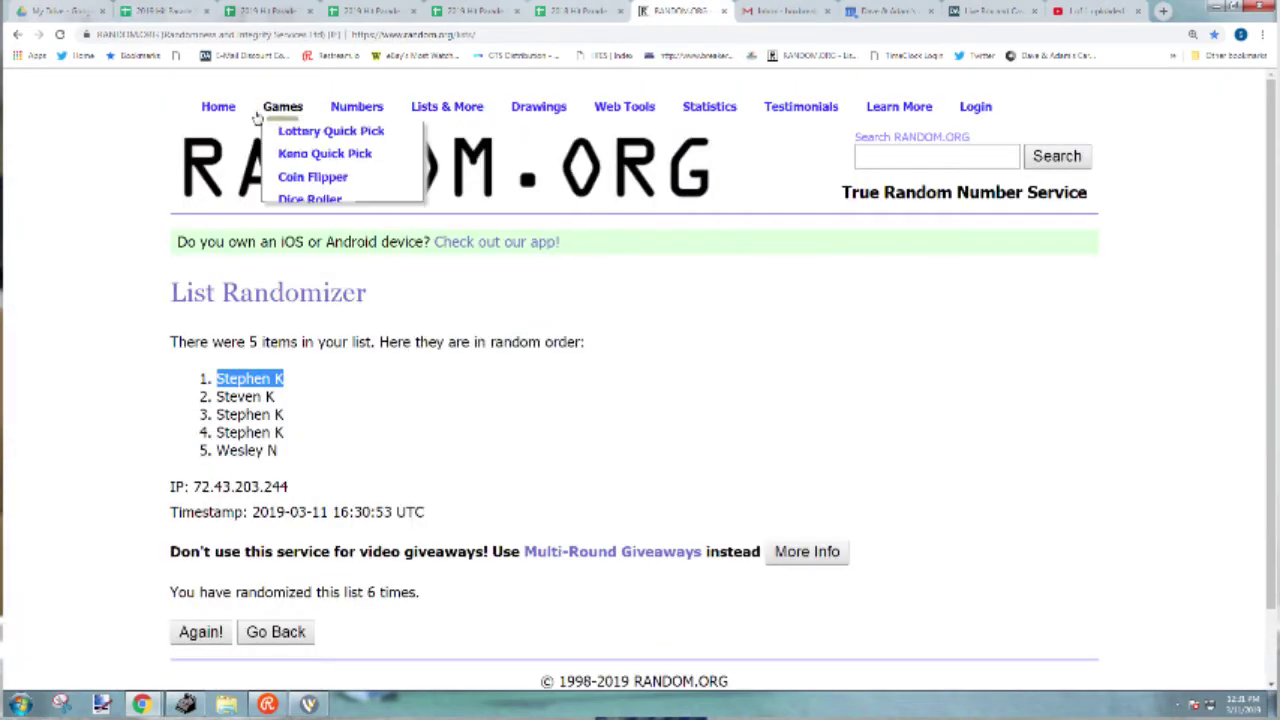
click(309, 201)
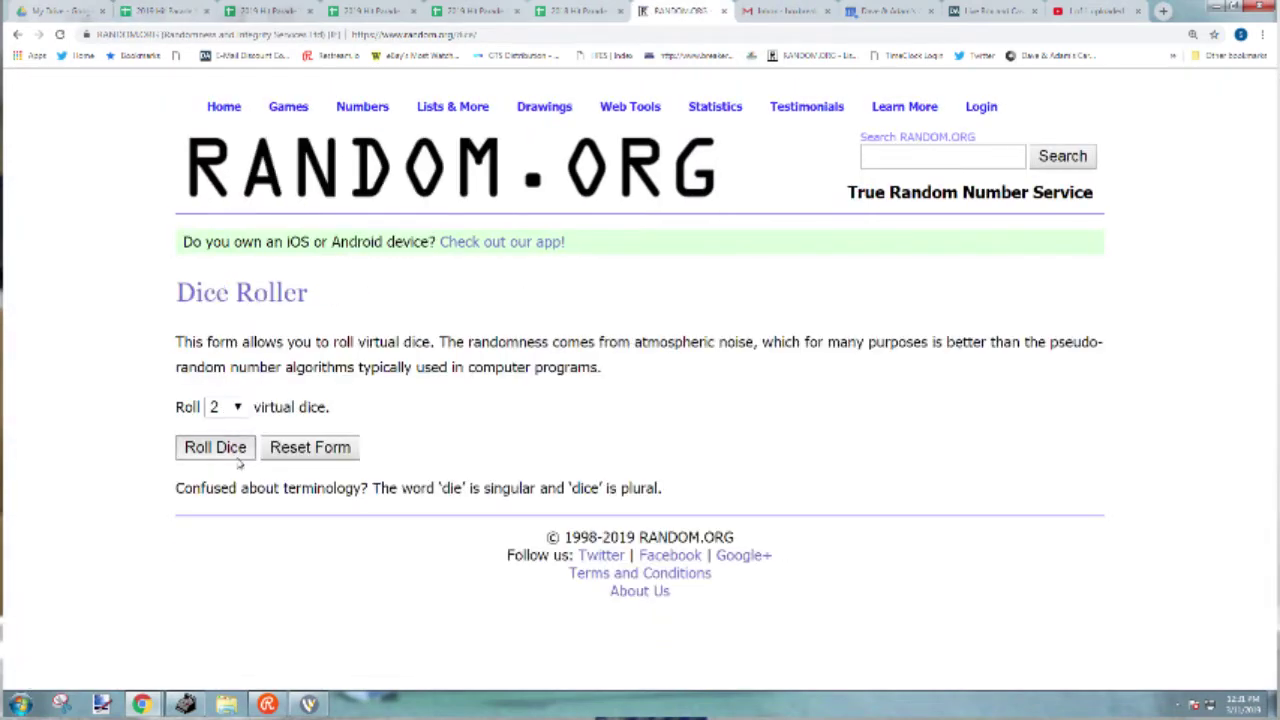
click(236, 452)
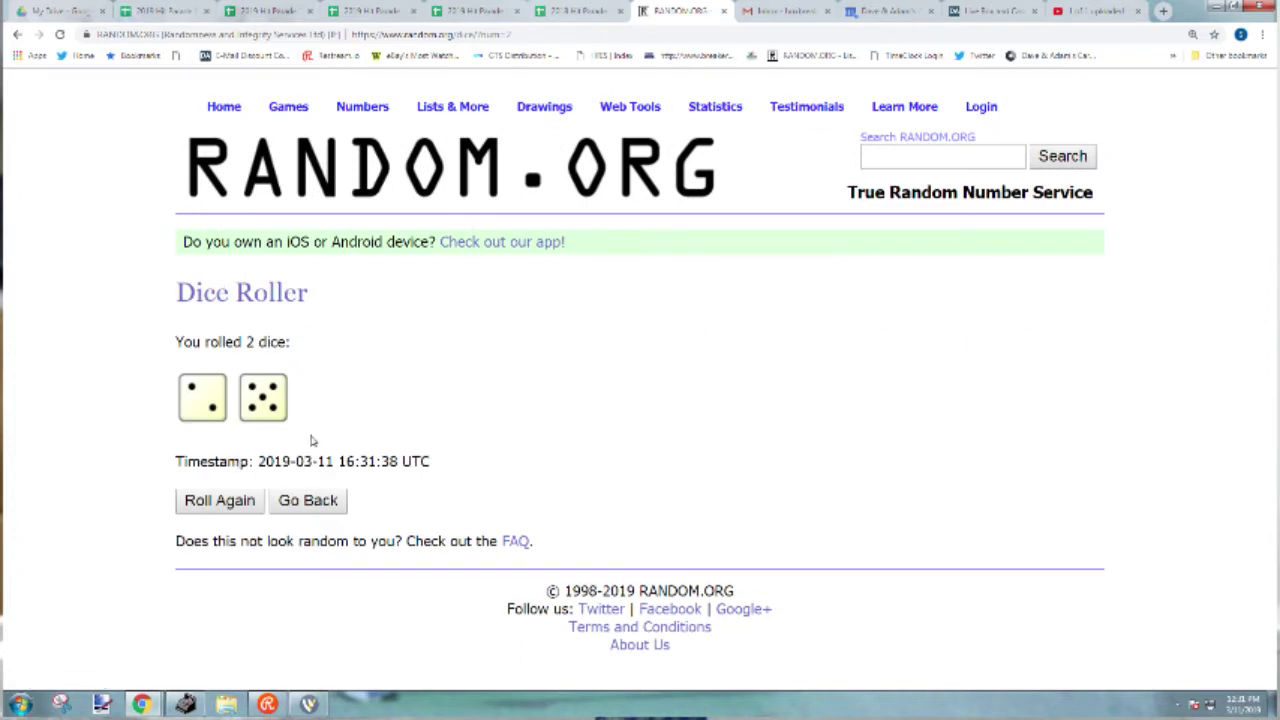
Shuffle the five spot ranges seven times in the List Randomizer and select the final order.
mouse_move(452, 106)
click(463, 177)
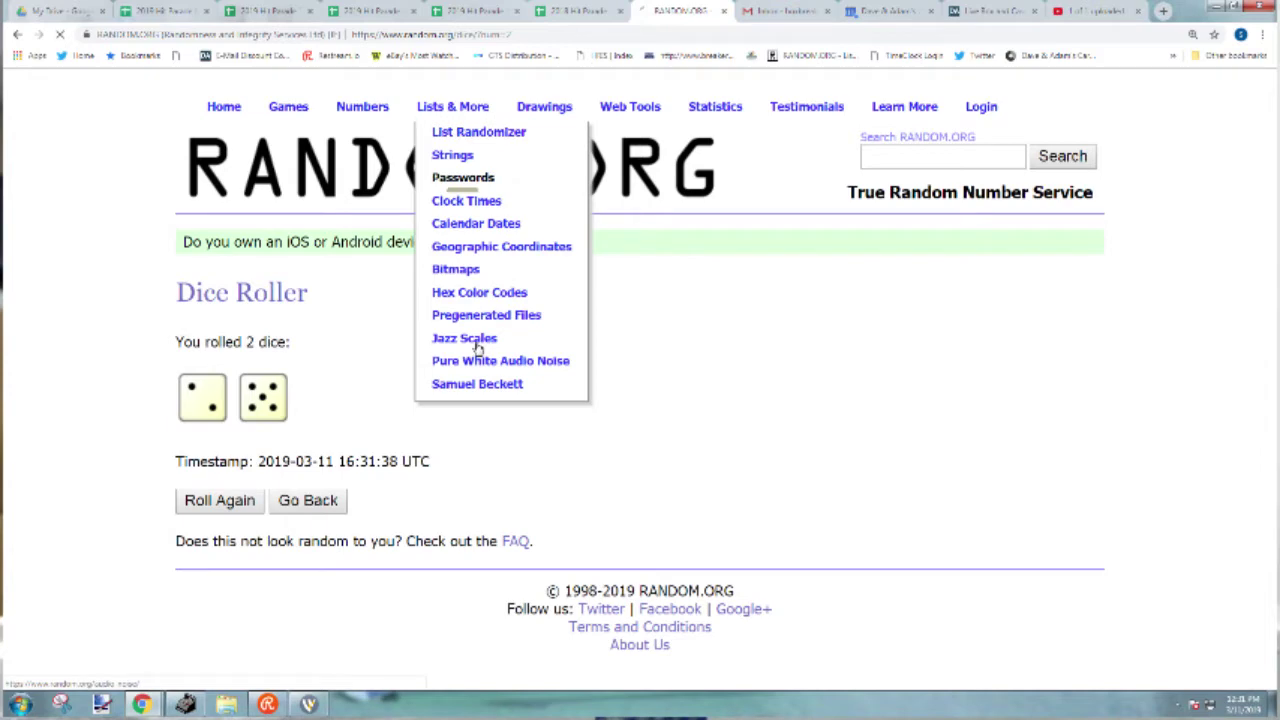
click(306, 574)
key(ctrl+v)
scroll(254, 543, down, 3)
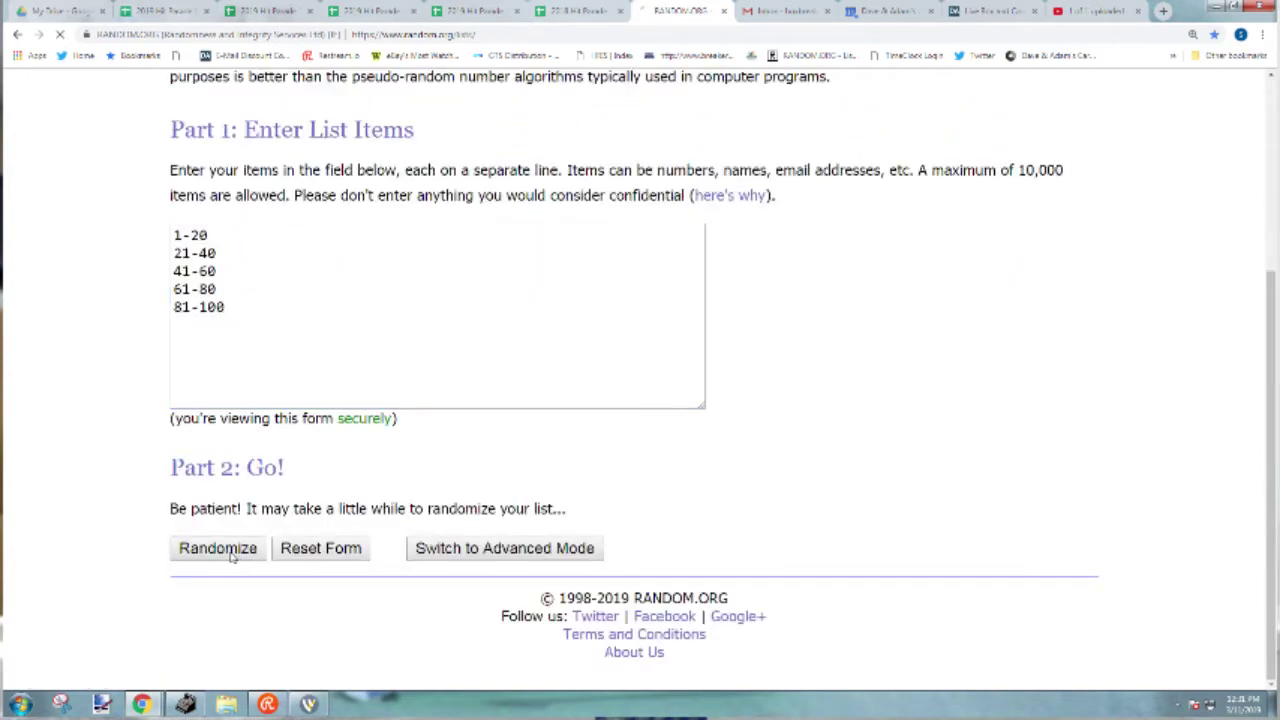
click(205, 590)
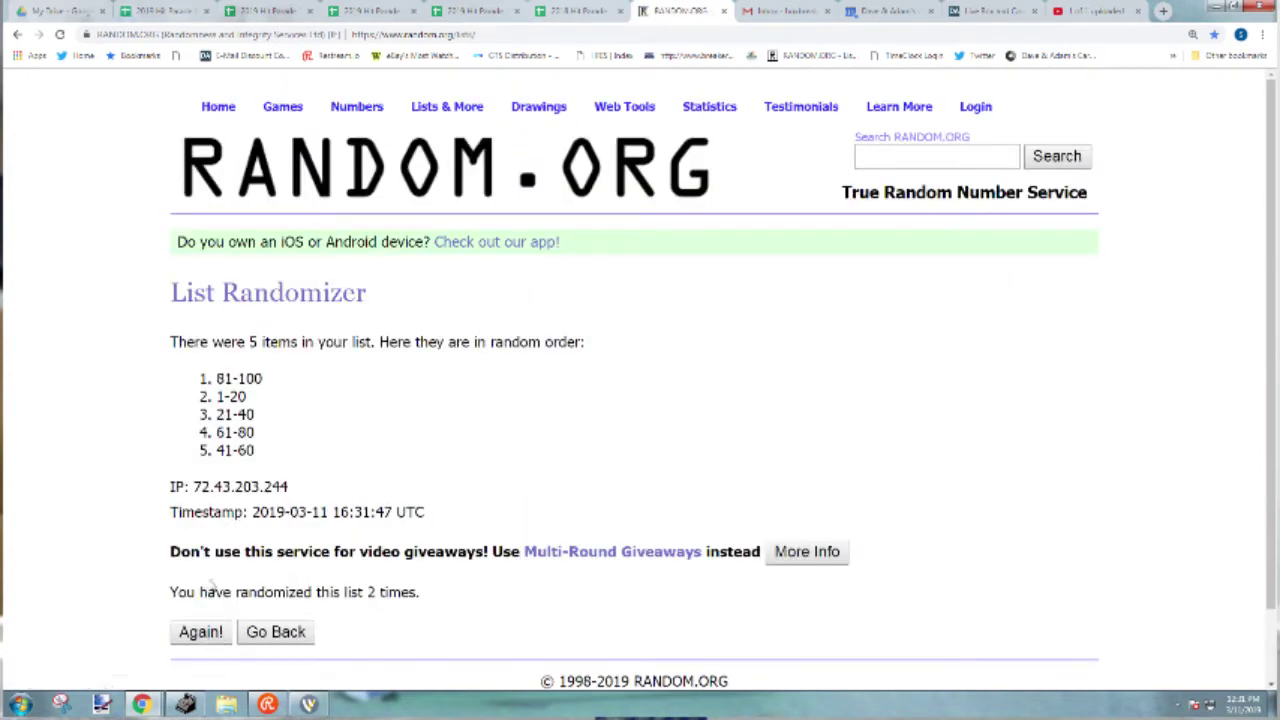
click(203, 630)
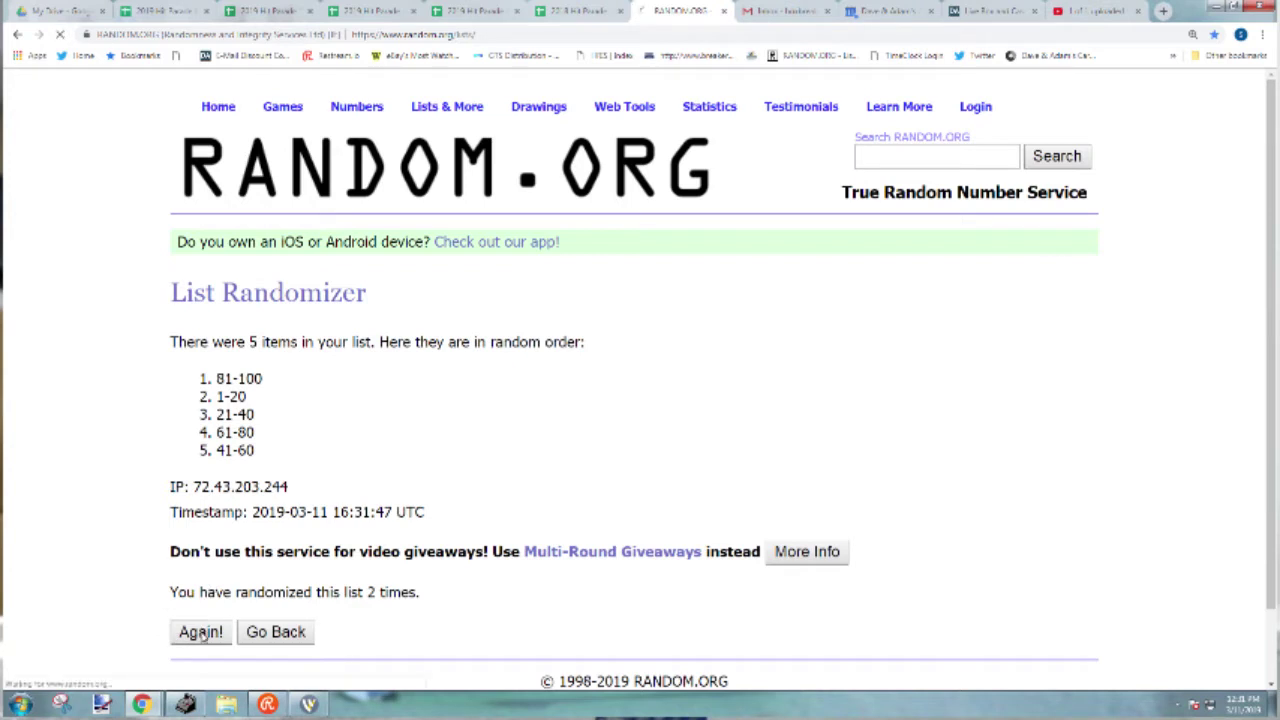
click(205, 638)
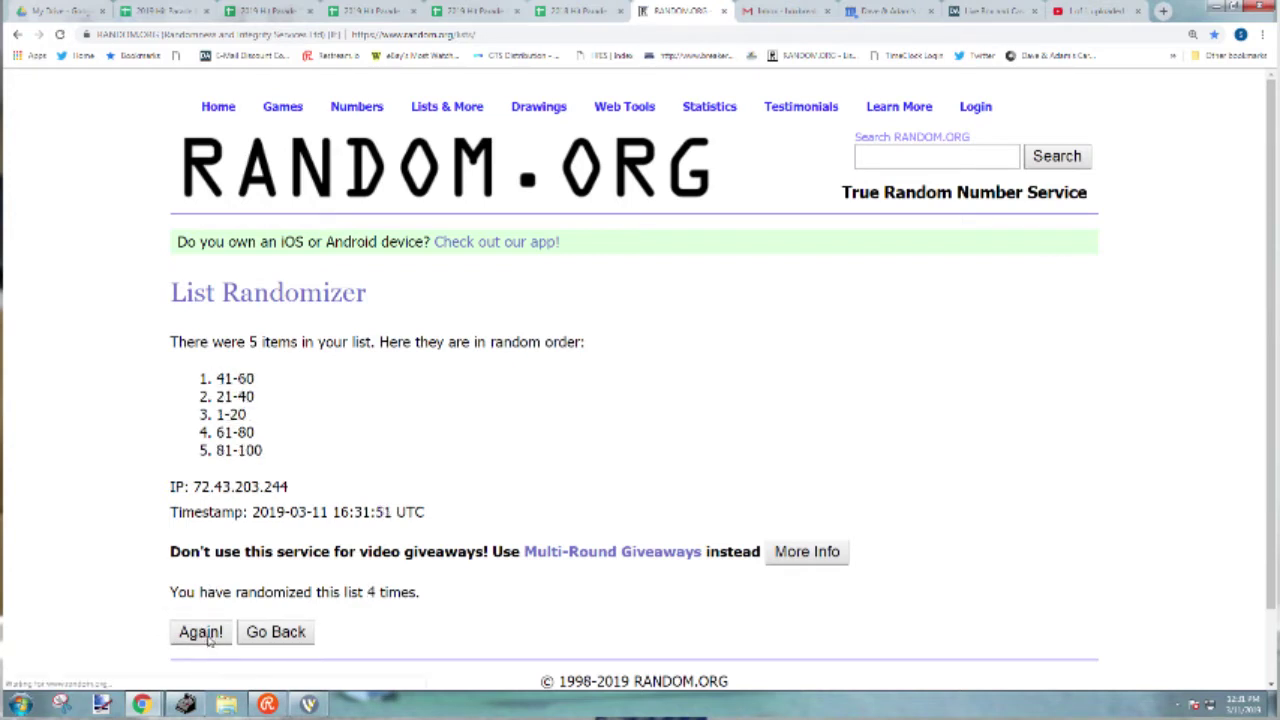
click(209, 641)
click(209, 641)
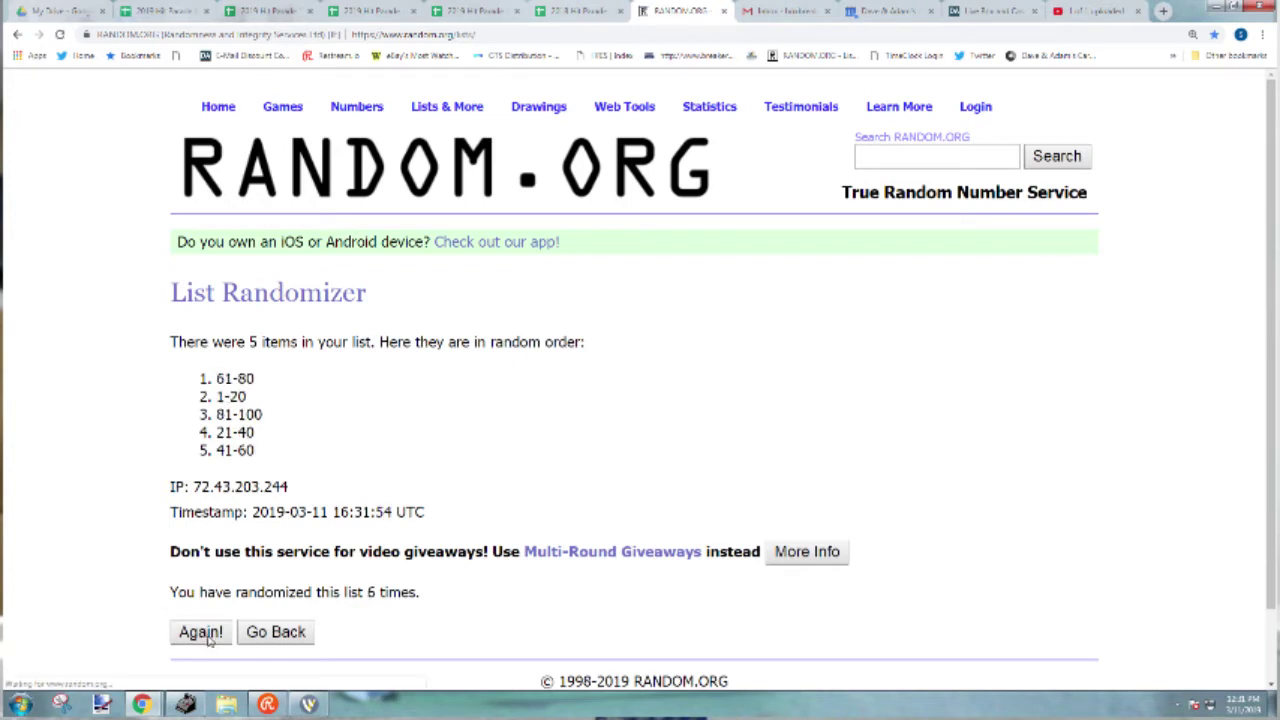
drag(212, 376, 287, 456)
key(ctrl+c)
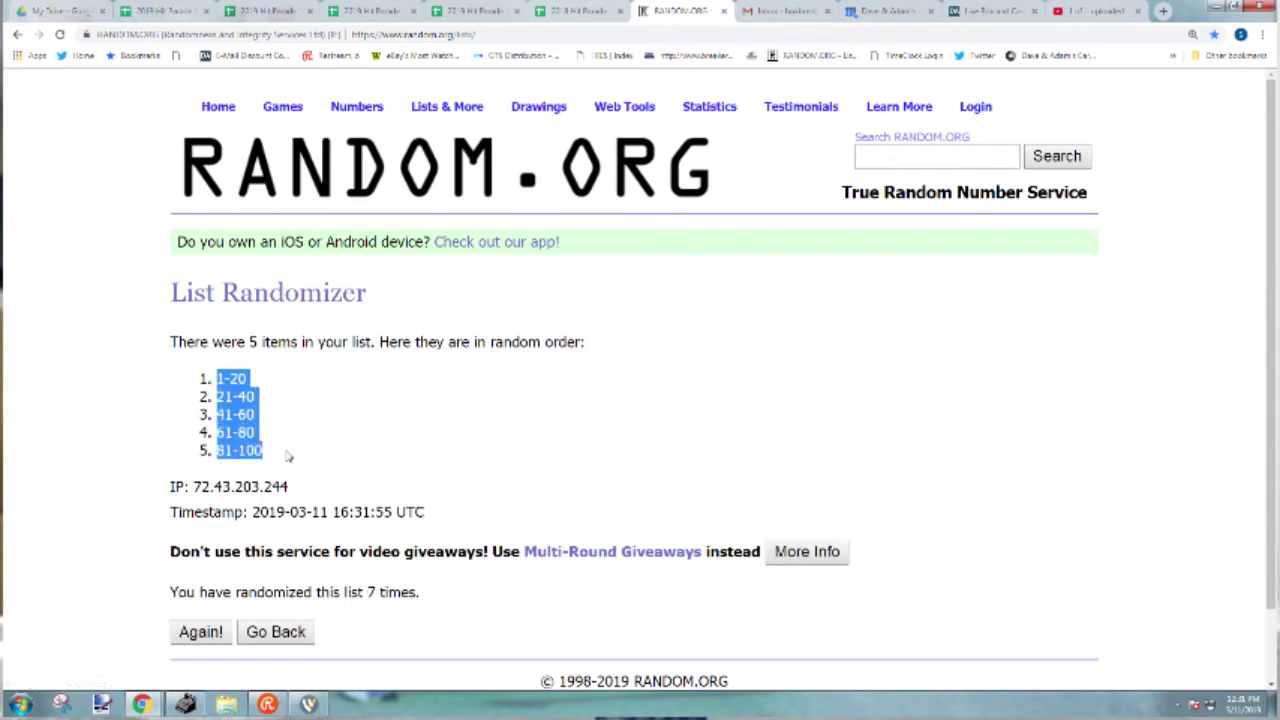
key(alt+Tab)
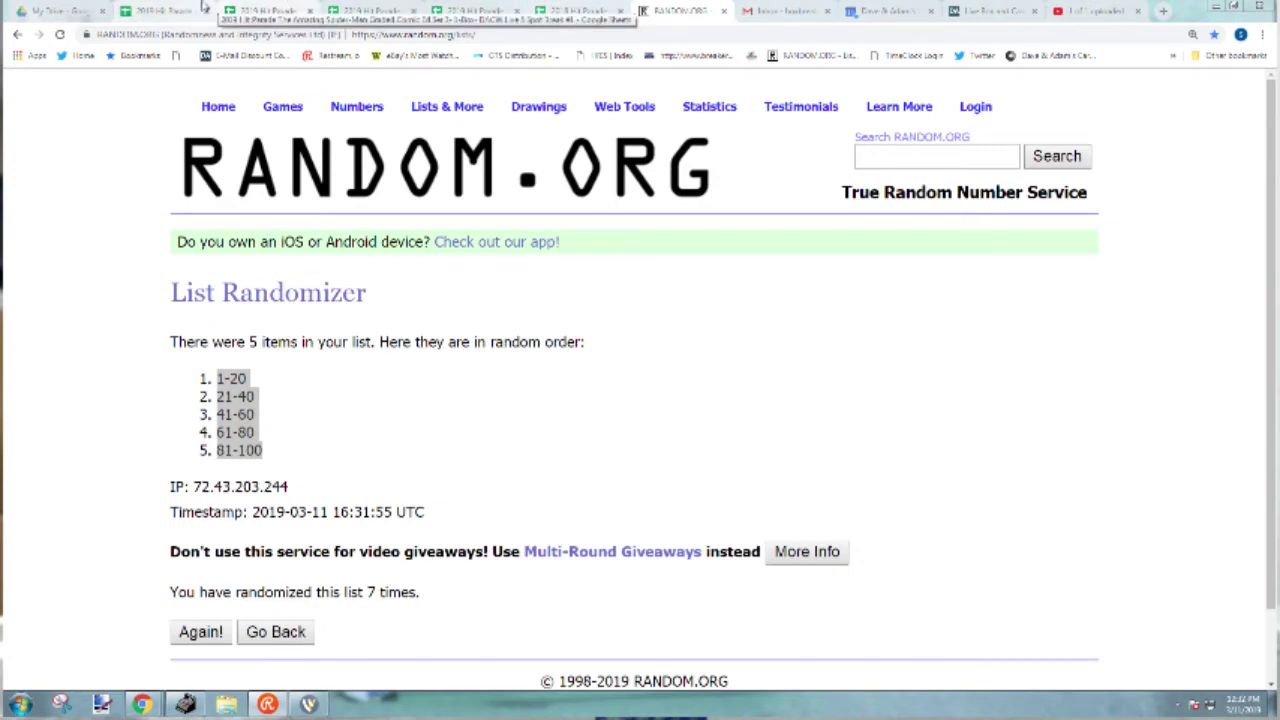
Paste the shuffled ranges into column D and copy the five buyer names.
click(160, 11)
click(400, 208)
key(ctrl+v)
drag(183, 300, 180, 215)
key(ctrl+c)
key(ctrl+7)
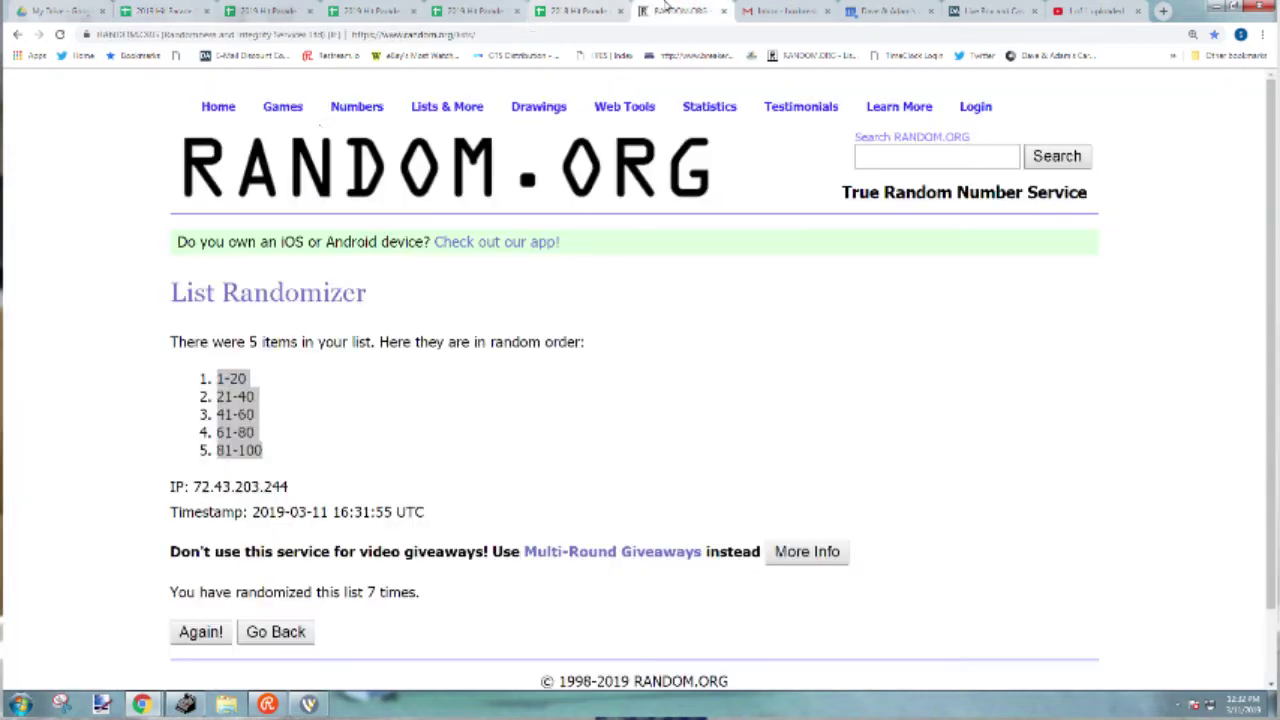
Roll dice for a count of five, shuffle the buyer names to five, and select the result.
mouse_move(282, 106)
click(288, 197)
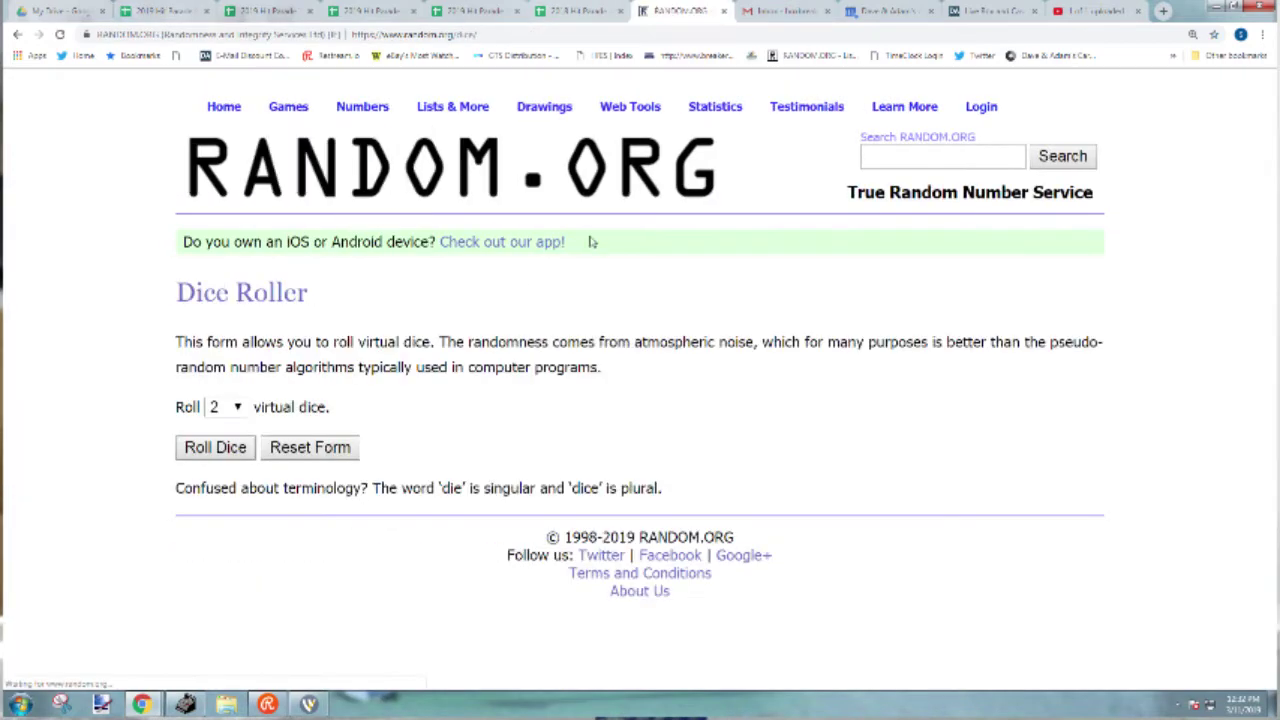
click(212, 452)
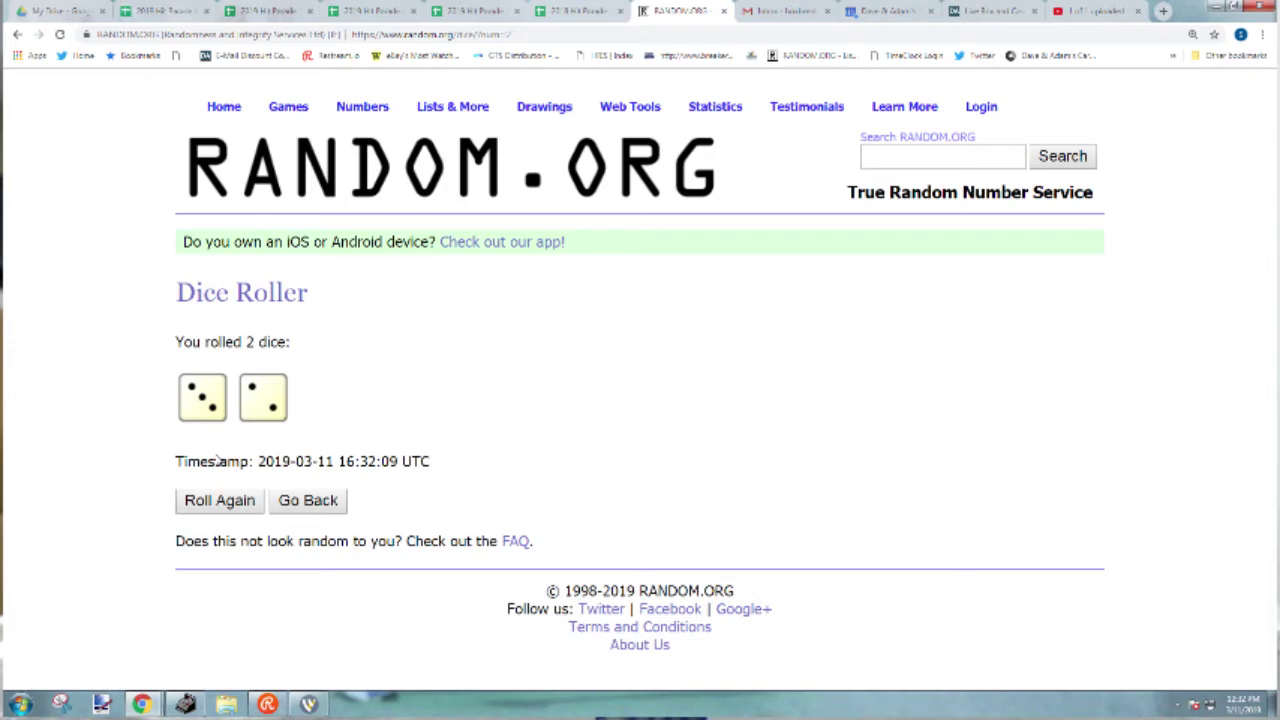
mouse_move(452, 106)
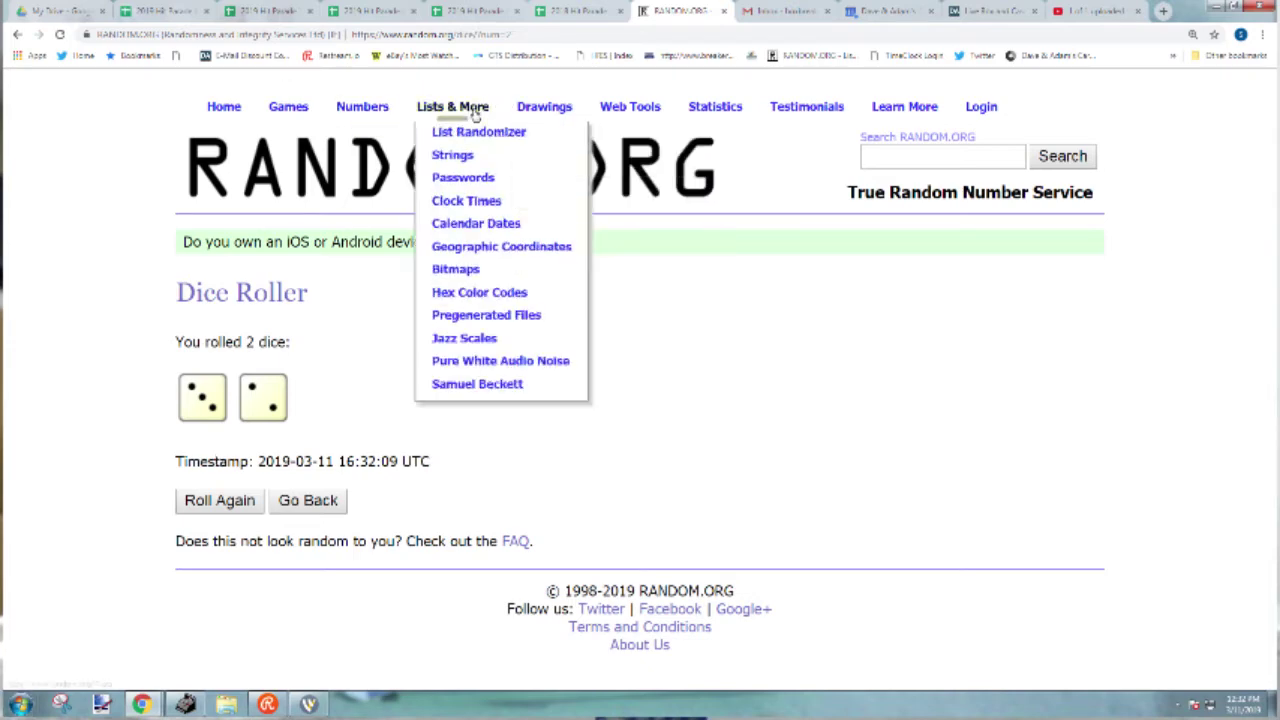
click(479, 136)
scroll(208, 550, down, 2)
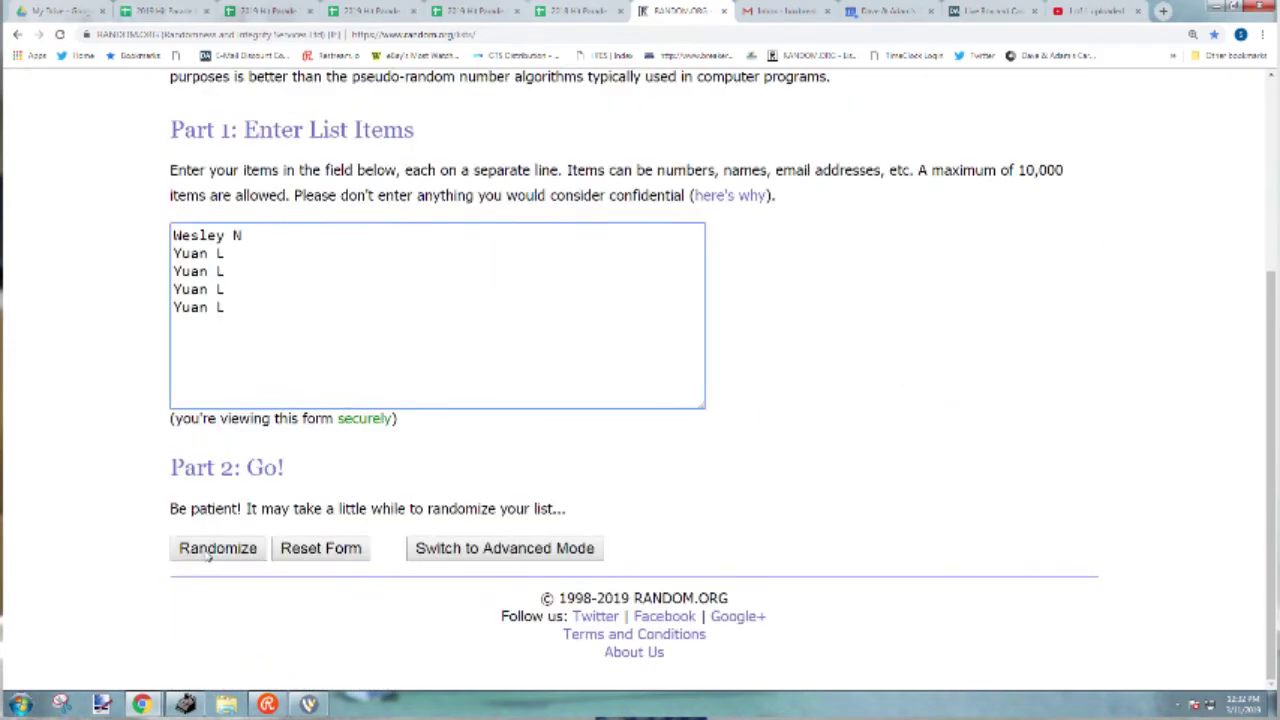
click(196, 596)
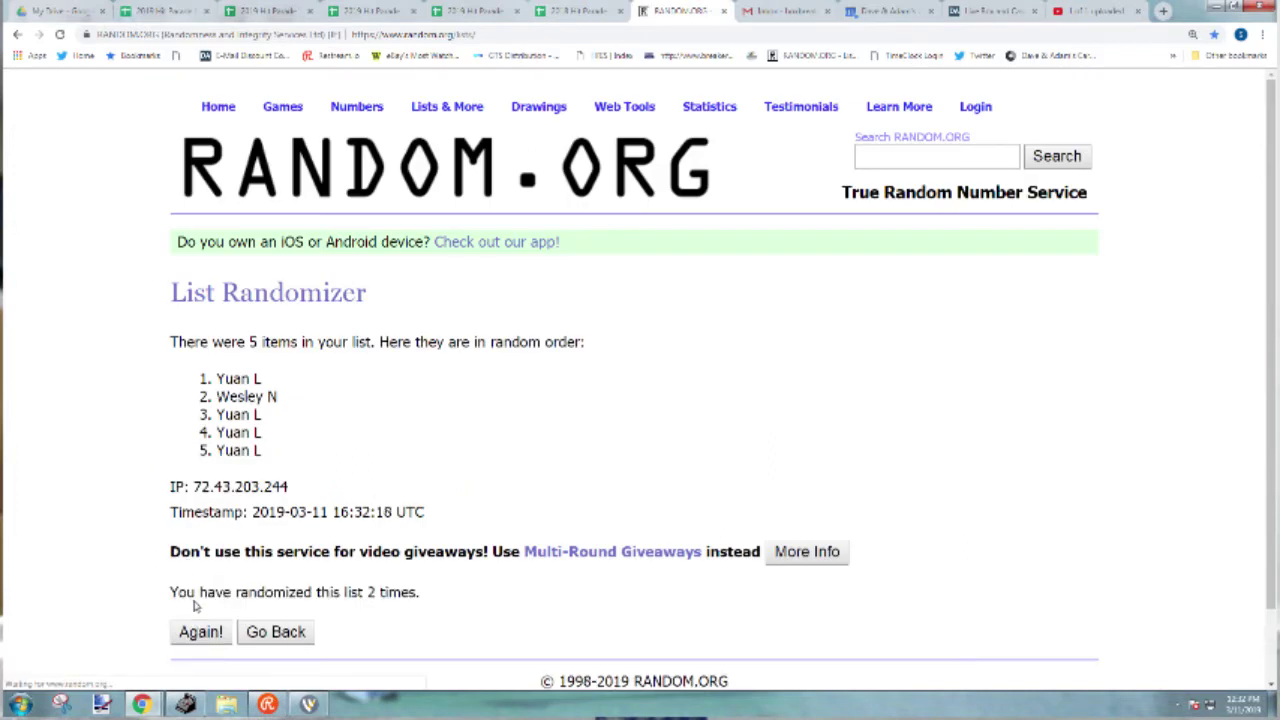
click(201, 630)
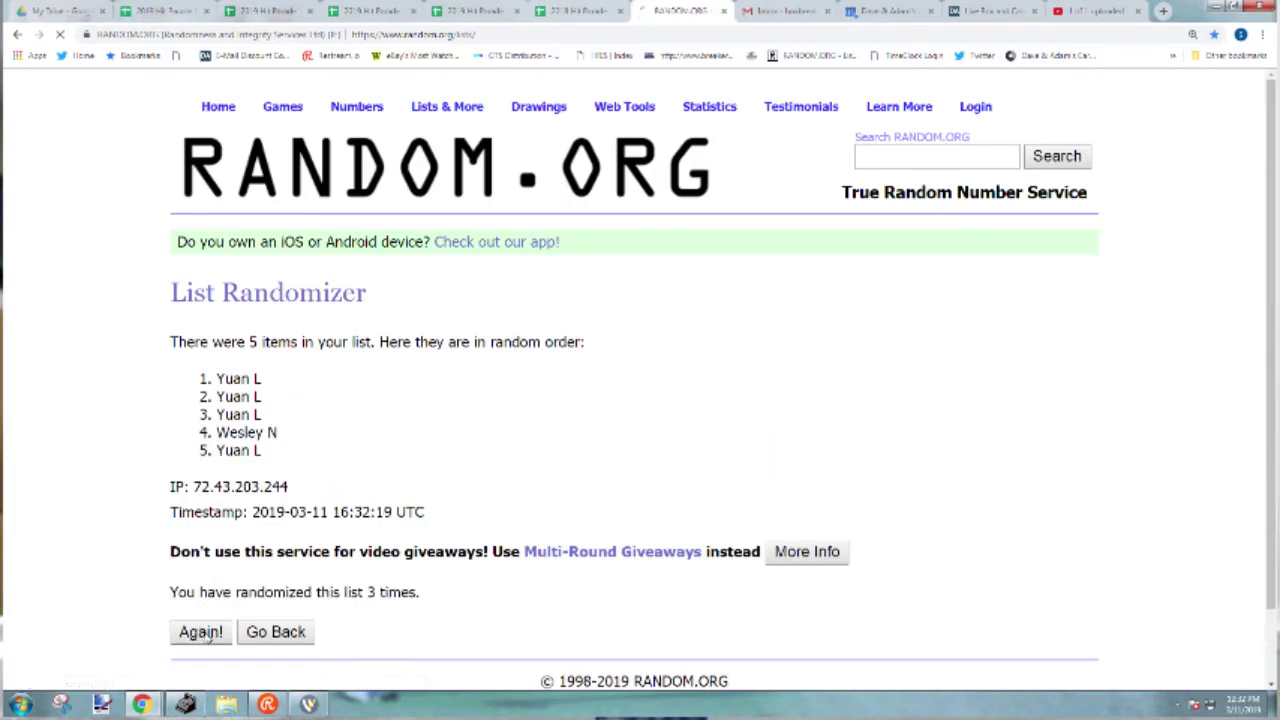
click(201, 630)
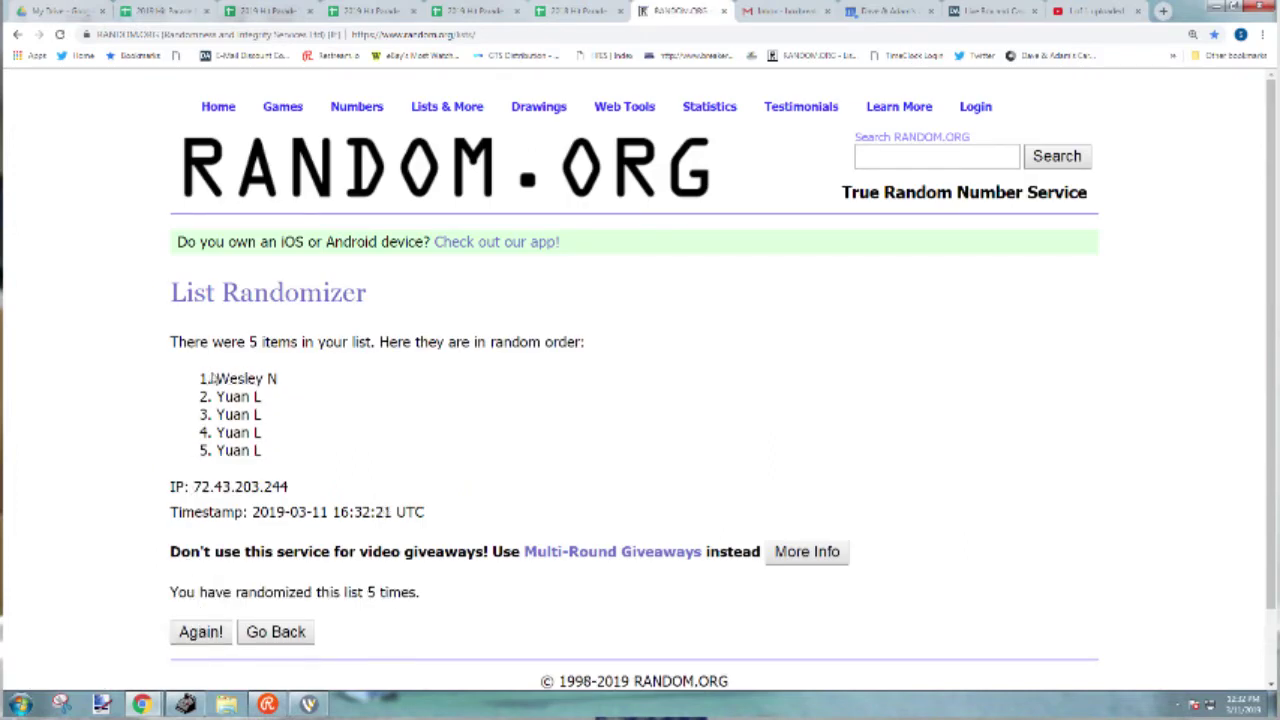
drag(210, 378, 287, 457)
key(ctrl+c)
Paste the shuffled names into E1 beside the ranges, then compare against the RANDOM.ORG results.
click(160, 11)
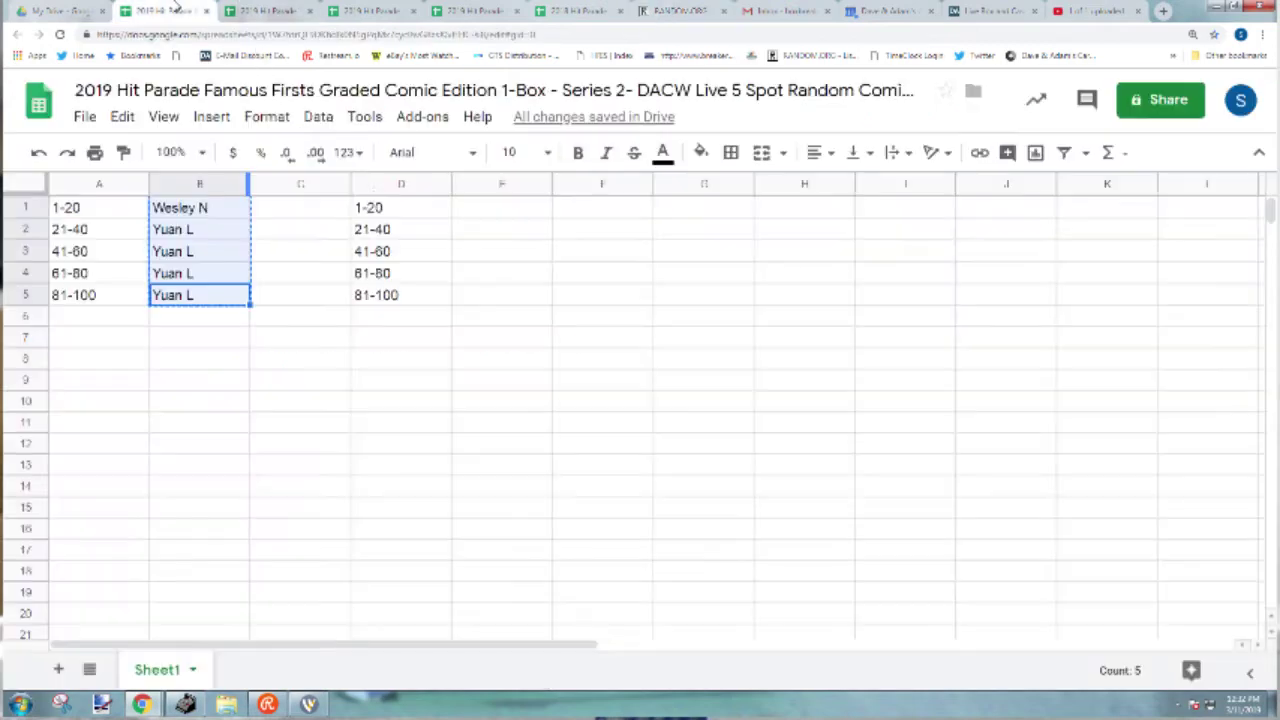
click(505, 212)
key(ctrl+v)
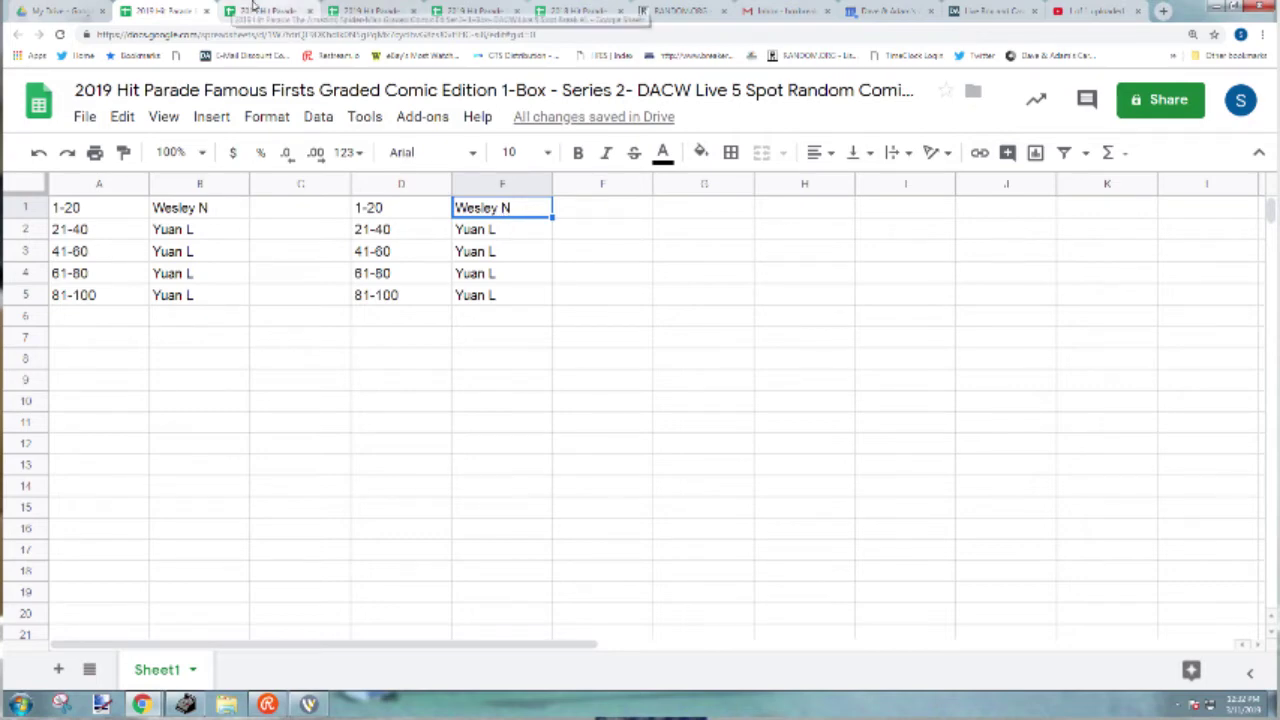
click(658, 9)
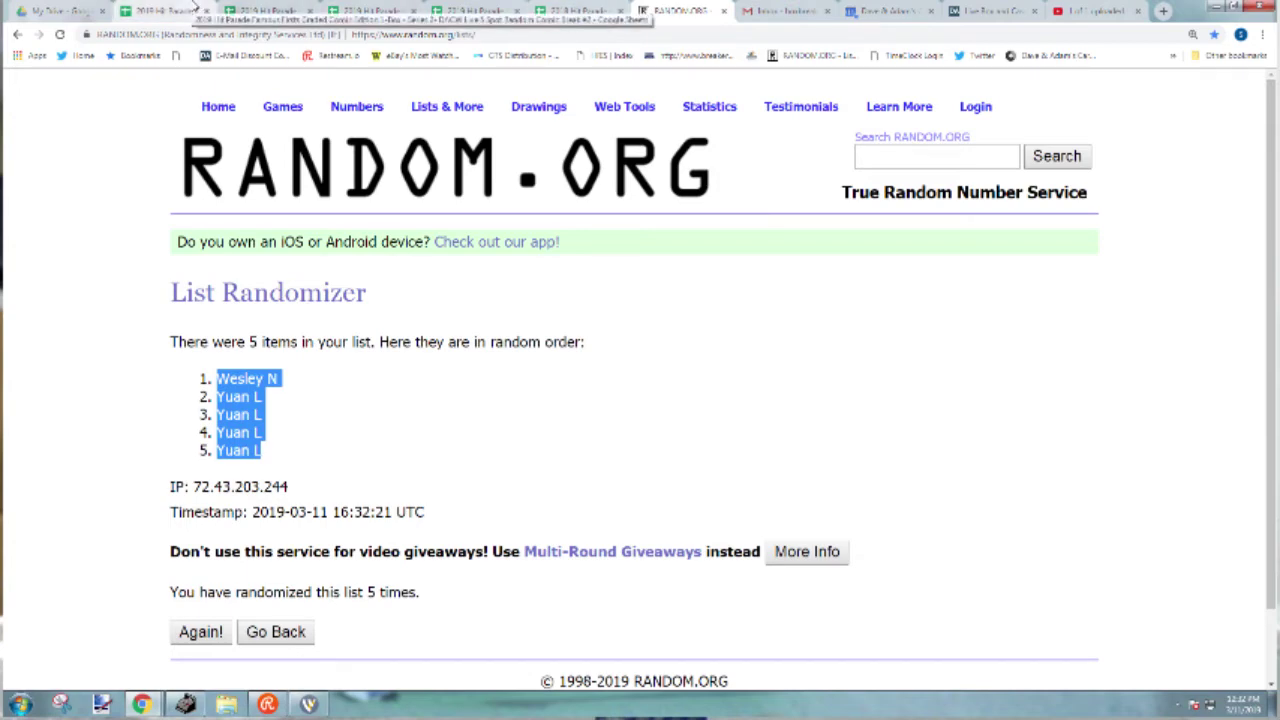
click(194, 9)
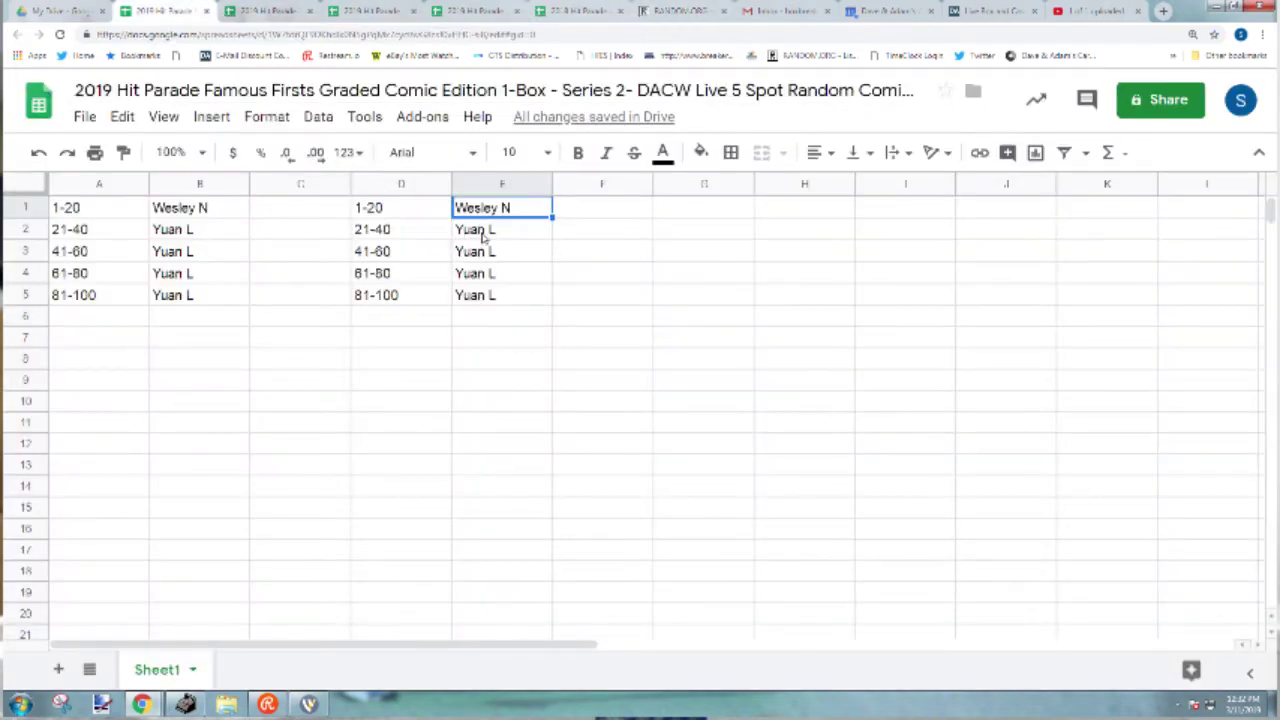
drag(483, 232, 485, 307)
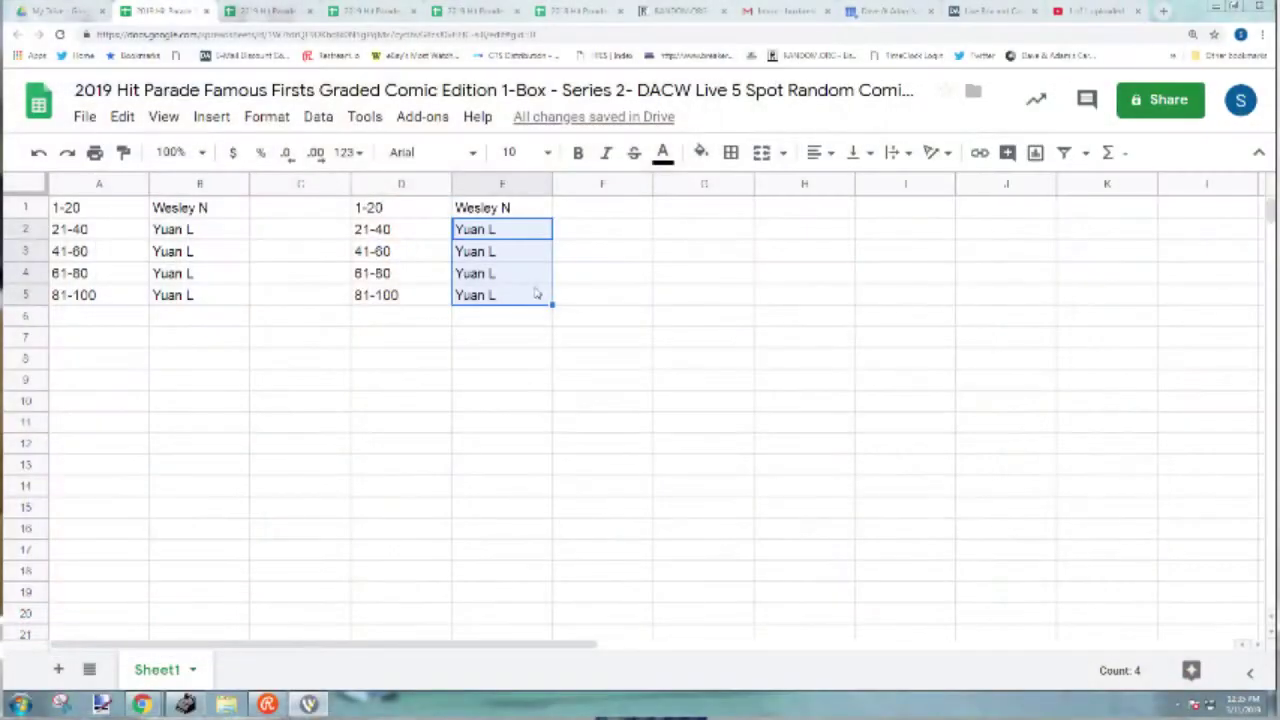
Select the shuffled spot ranges in column D, then switch to the RANDOM.ORG tab.
drag(381, 212, 383, 262)
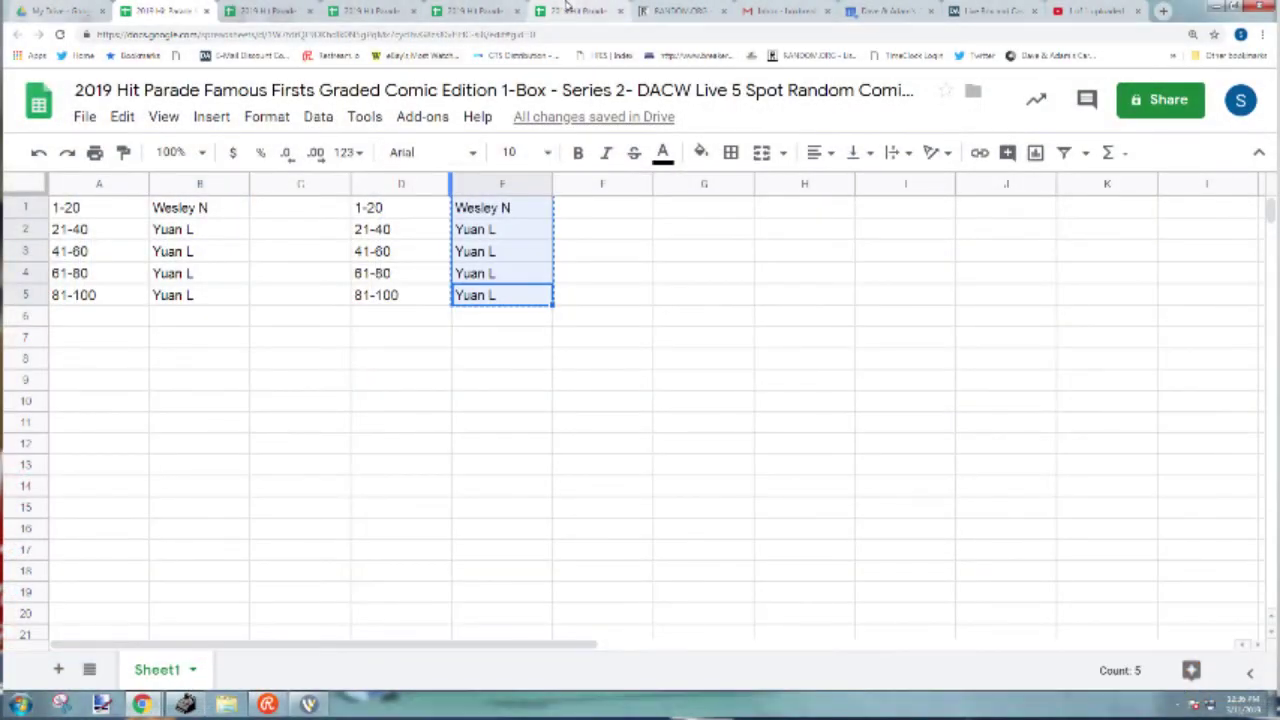
click(665, 10)
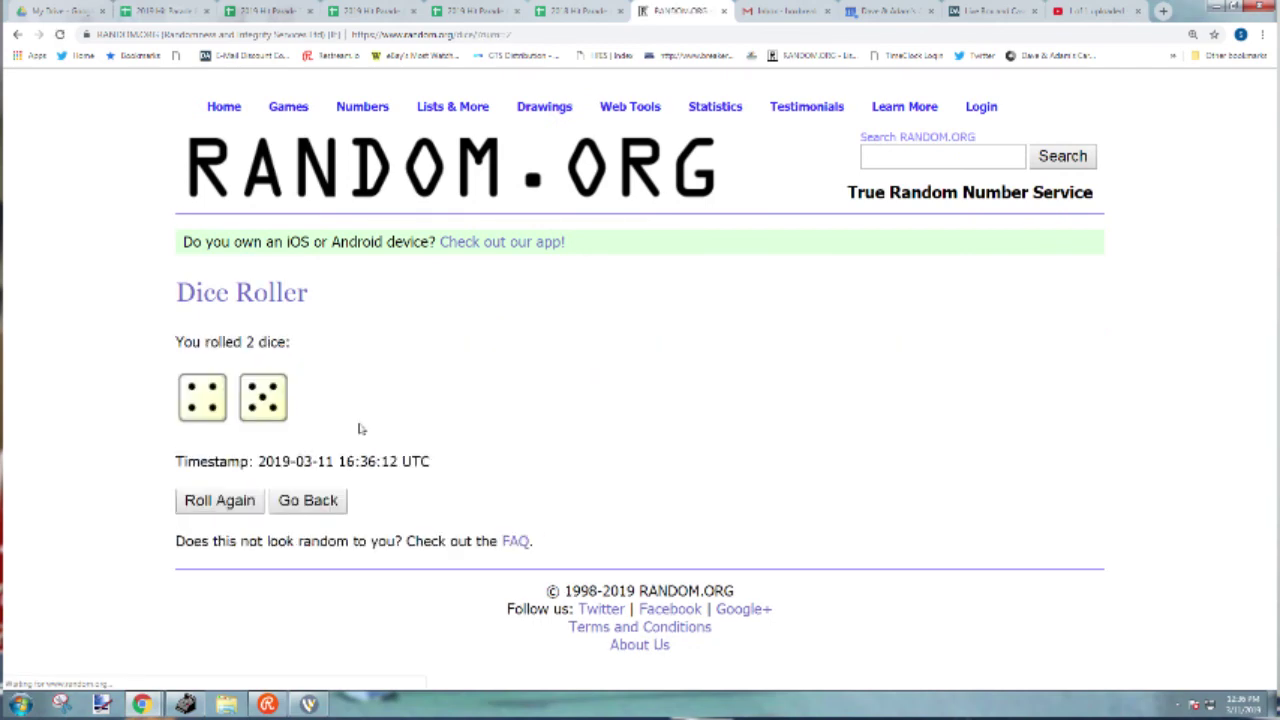
Paste the five buyer names into the List Randomizer for the nine shuffles.
mouse_move(452, 106)
click(478, 136)
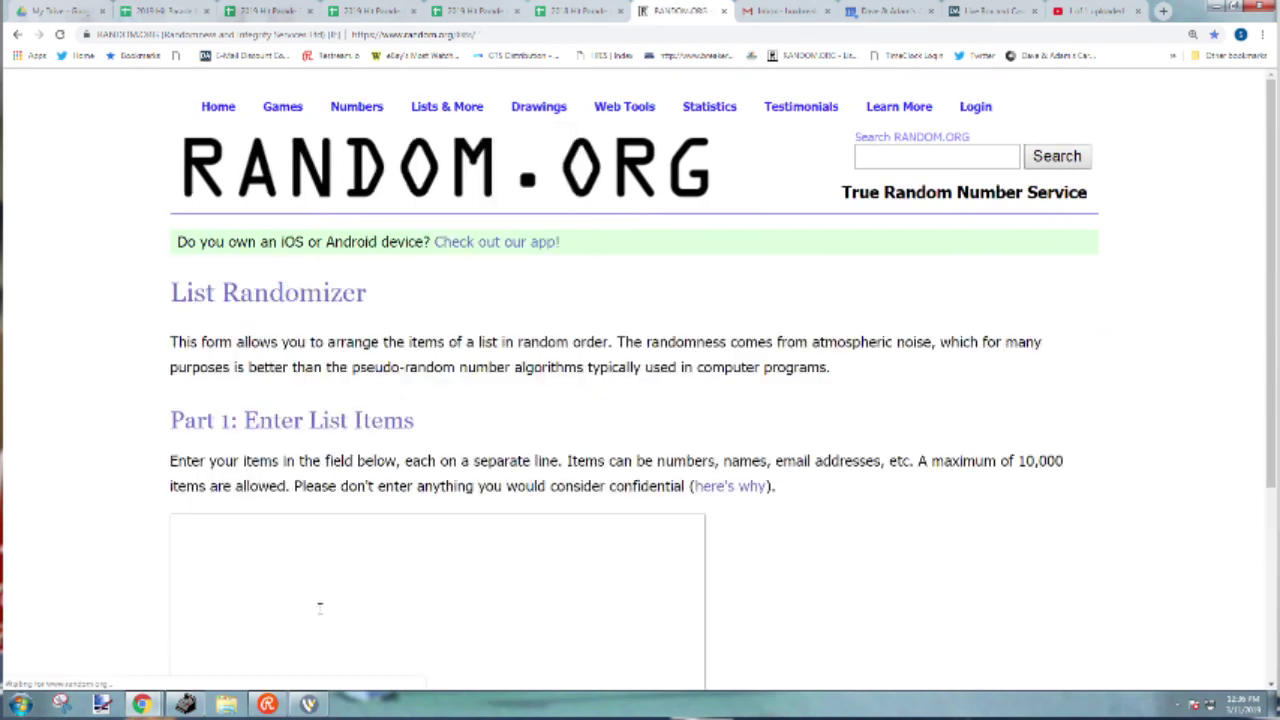
key(ctrl+v)
scroll(291, 577, down, 3)
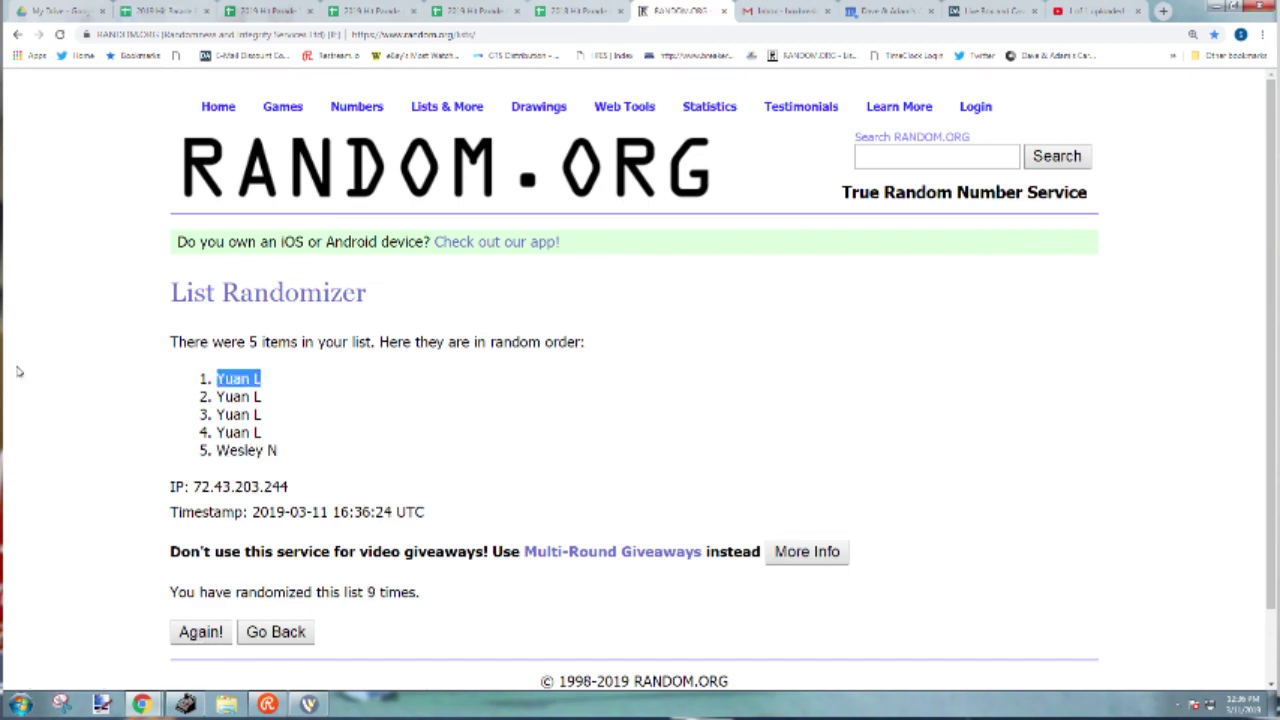
click(172, 9)
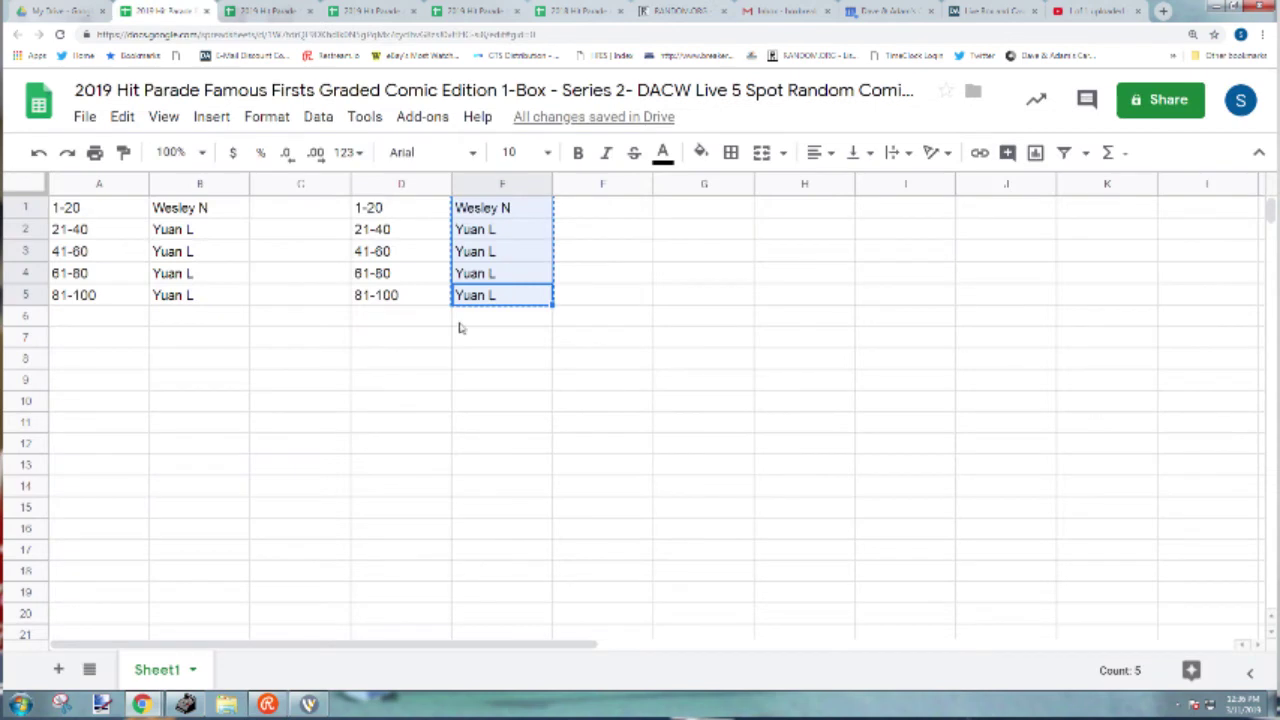